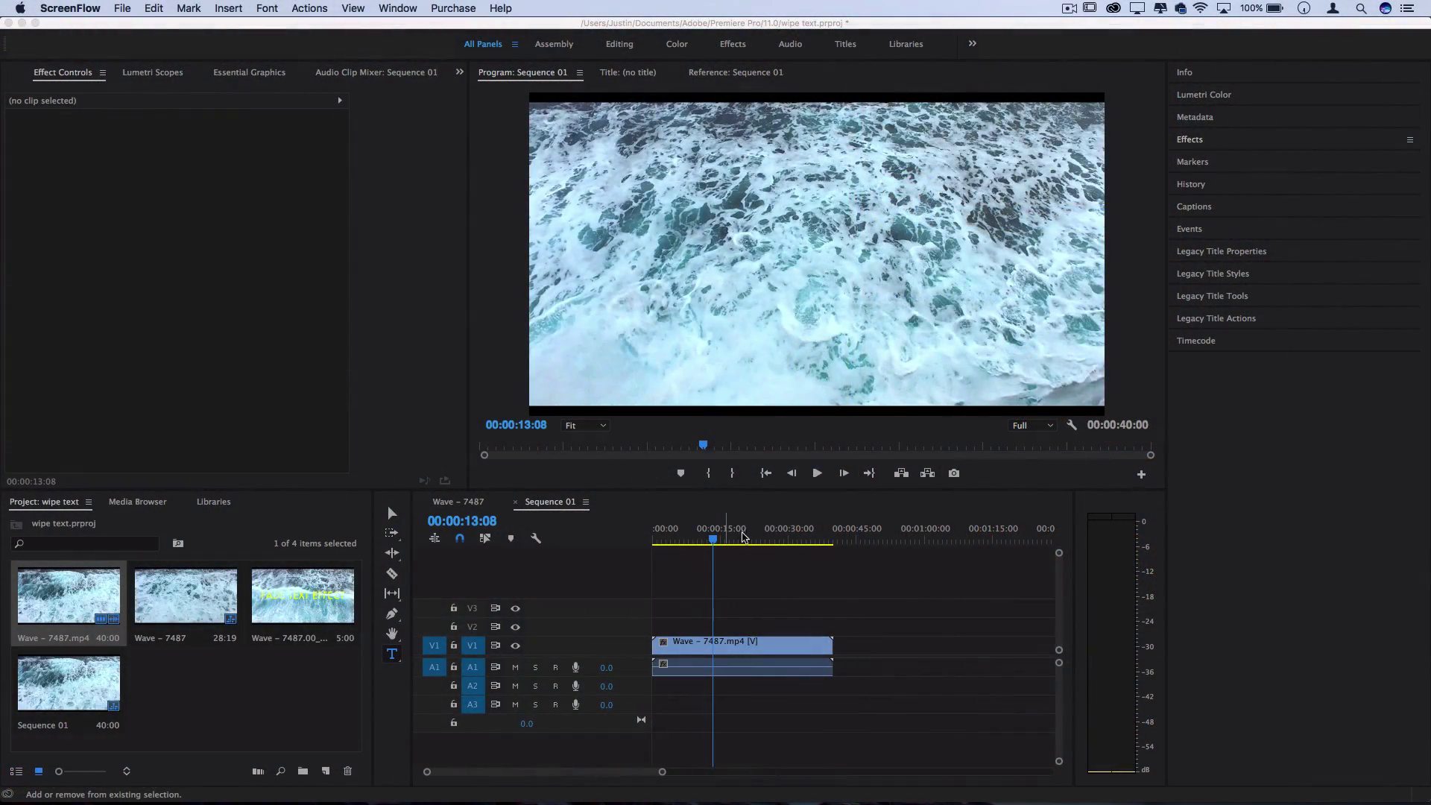
At about 22 seconds, type a yellow 'TEXT EFFECT' title over the wave footage.
left_click(742, 536)
left_click_drag(742, 538, 755, 545)
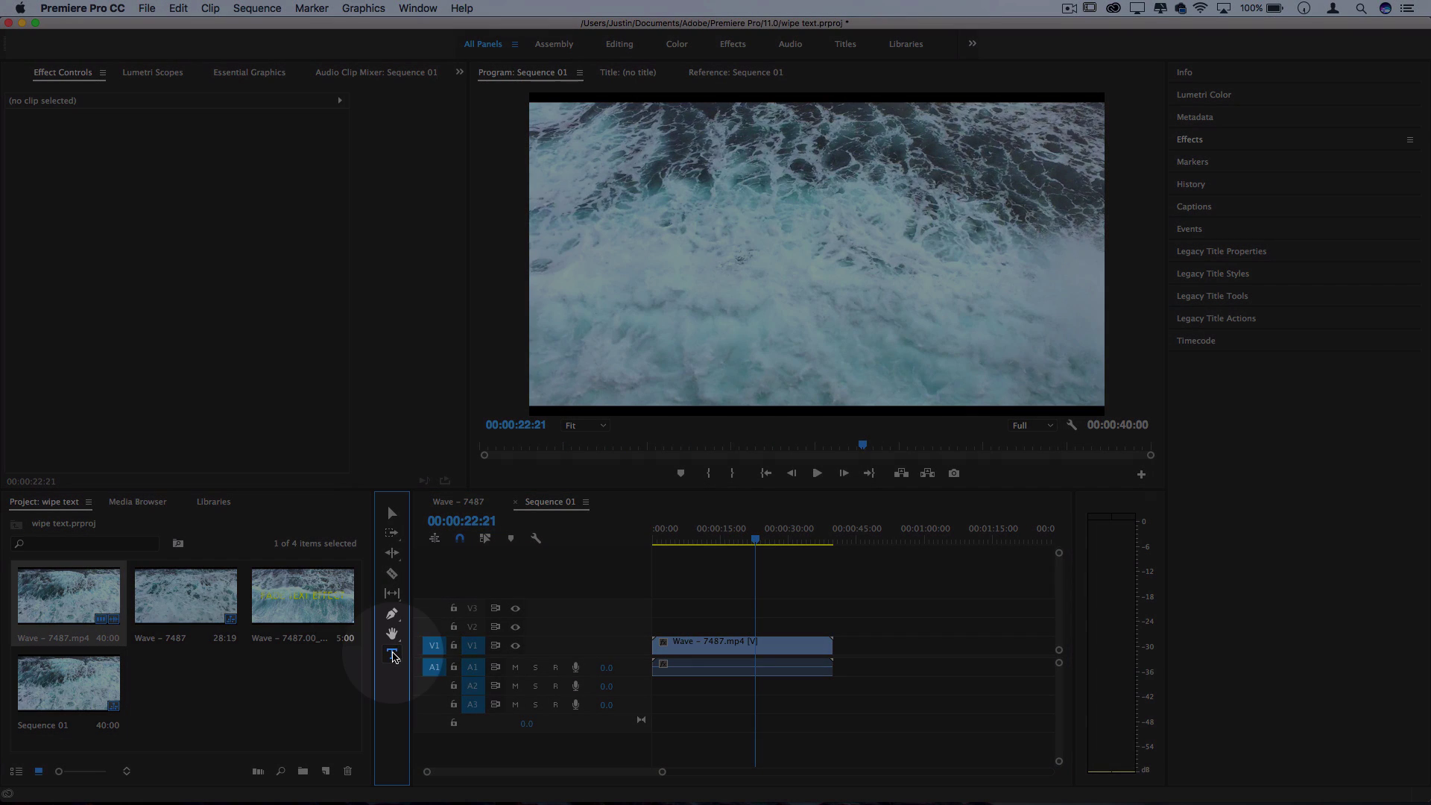
left_click(393, 653)
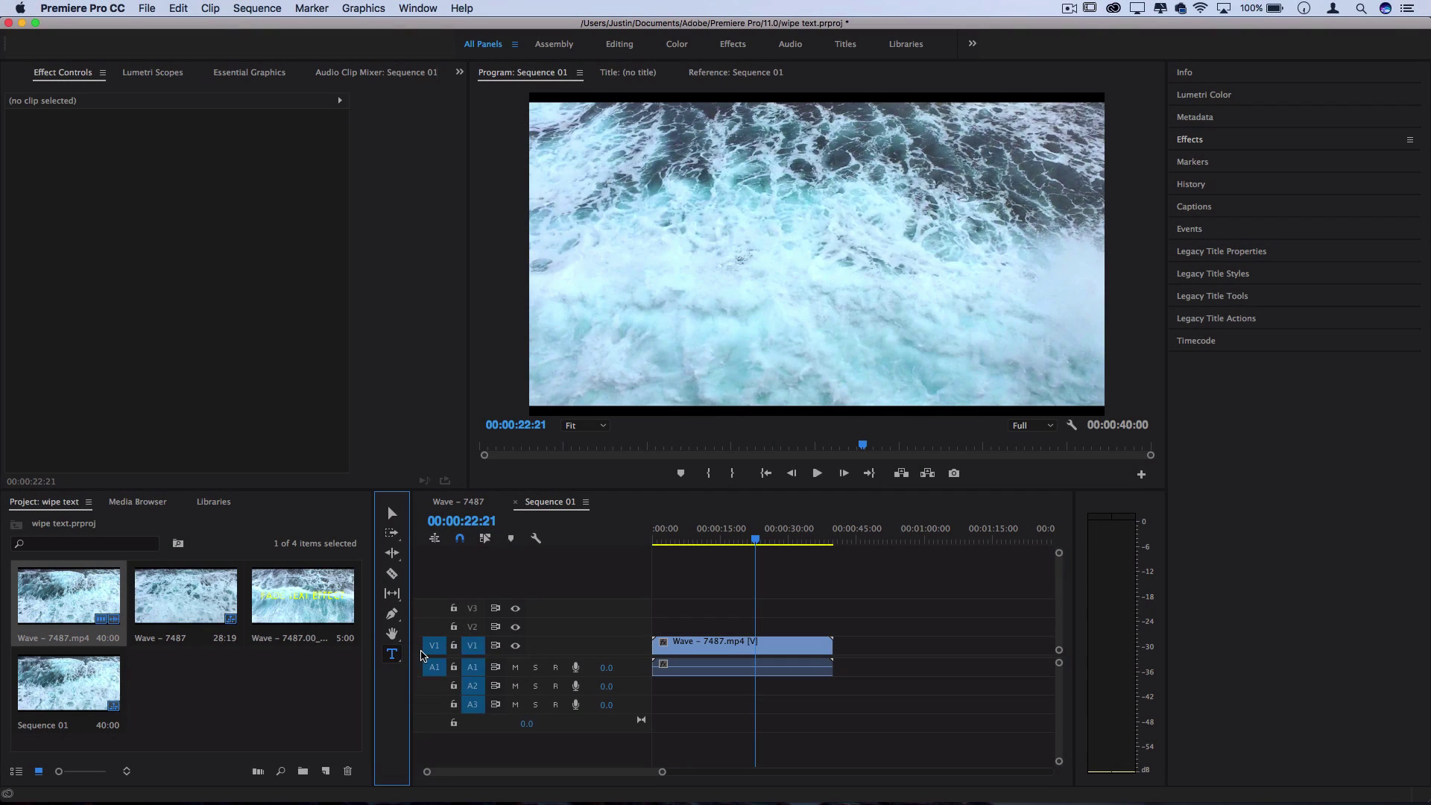
left_click(656, 269)
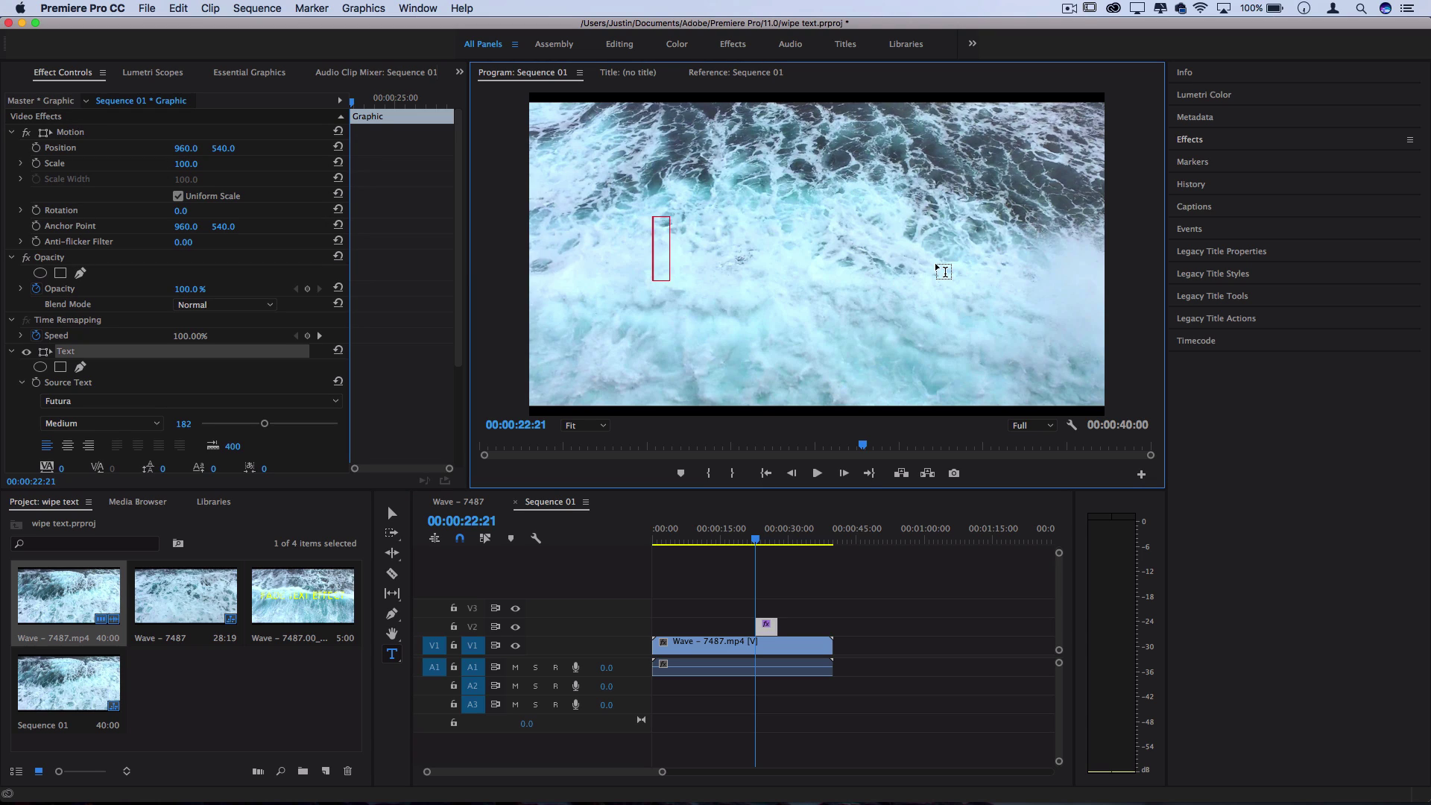
type("TEXT E")
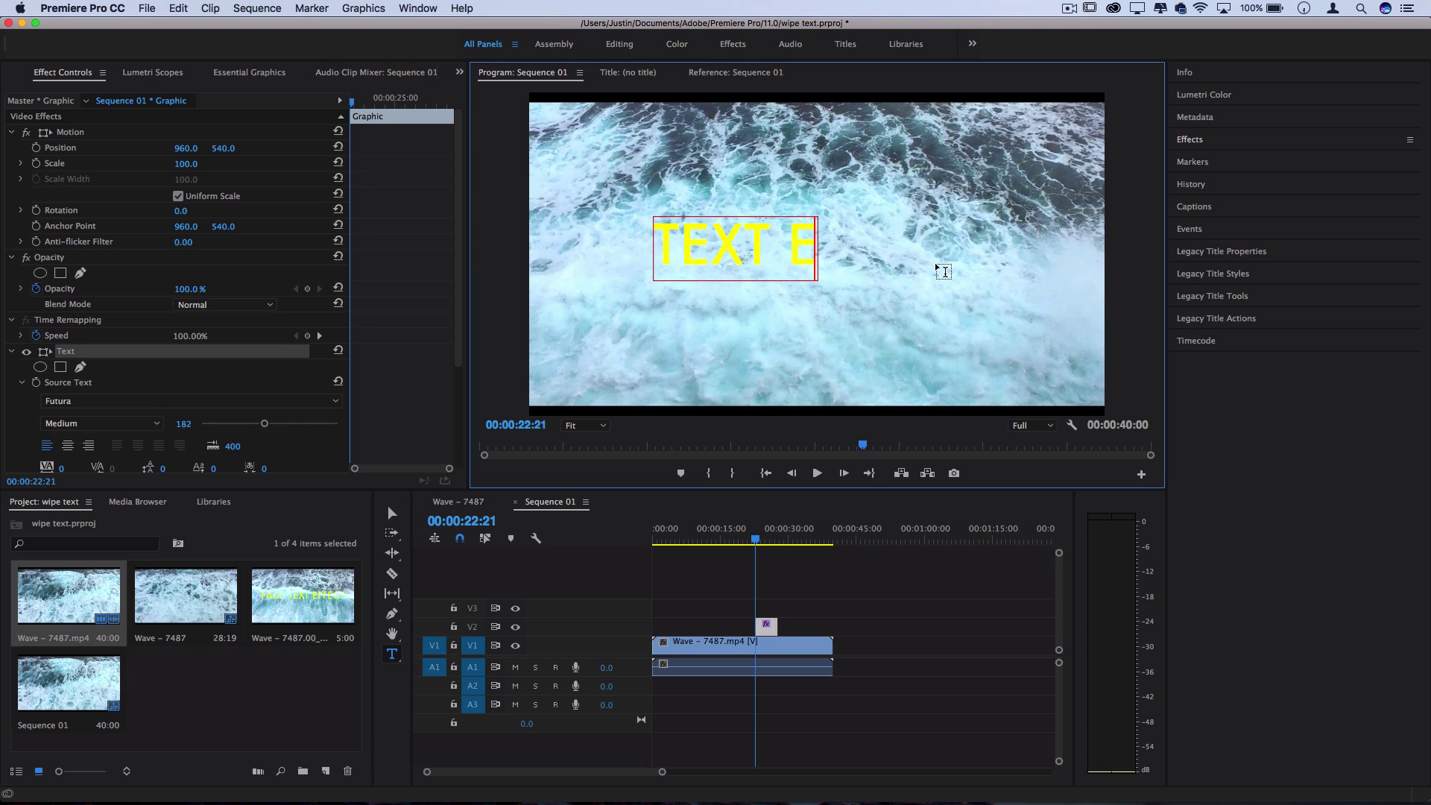
type("FFECT")
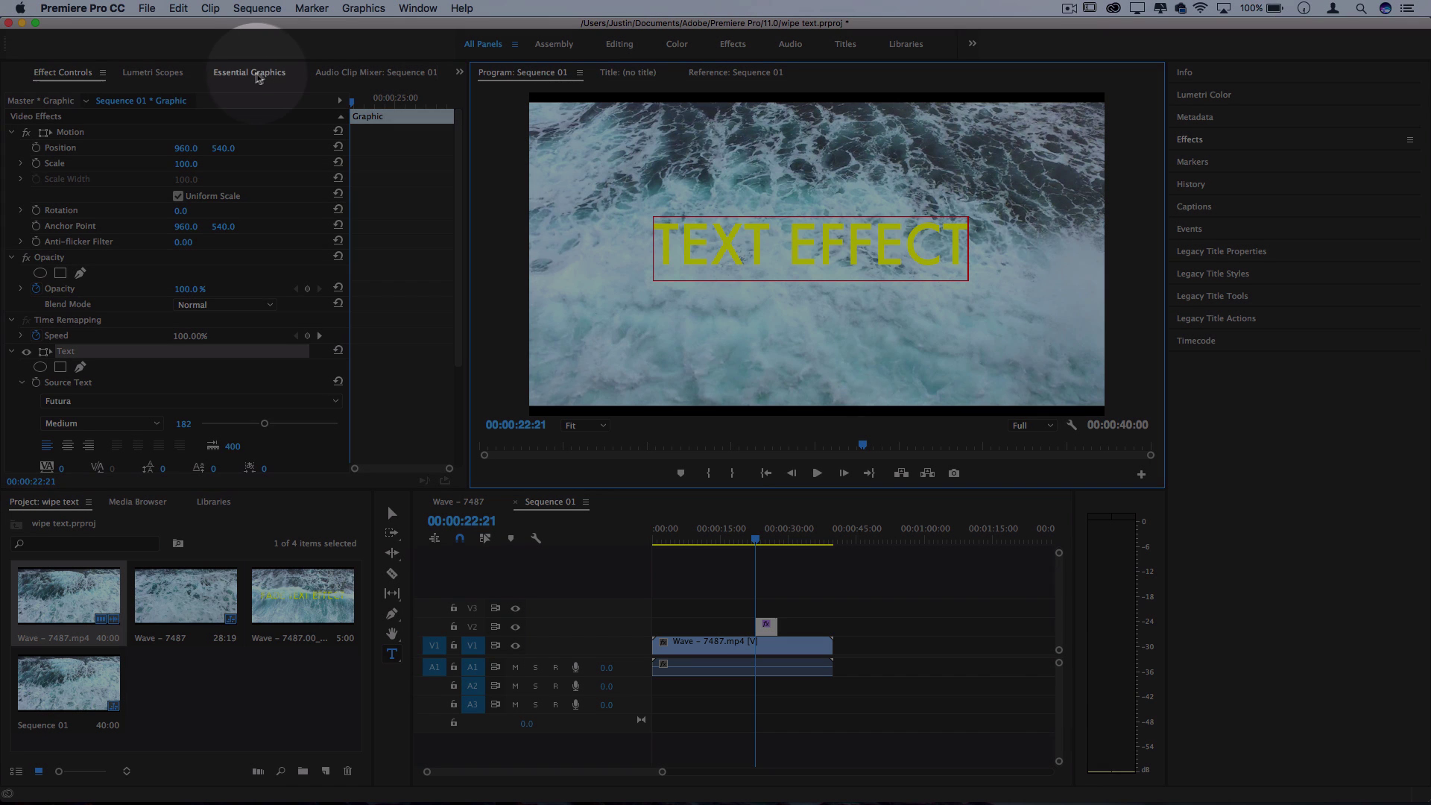
Use Essential Graphics to align the title to horizontal and vertical centre, then deselect it.
left_click(250, 74)
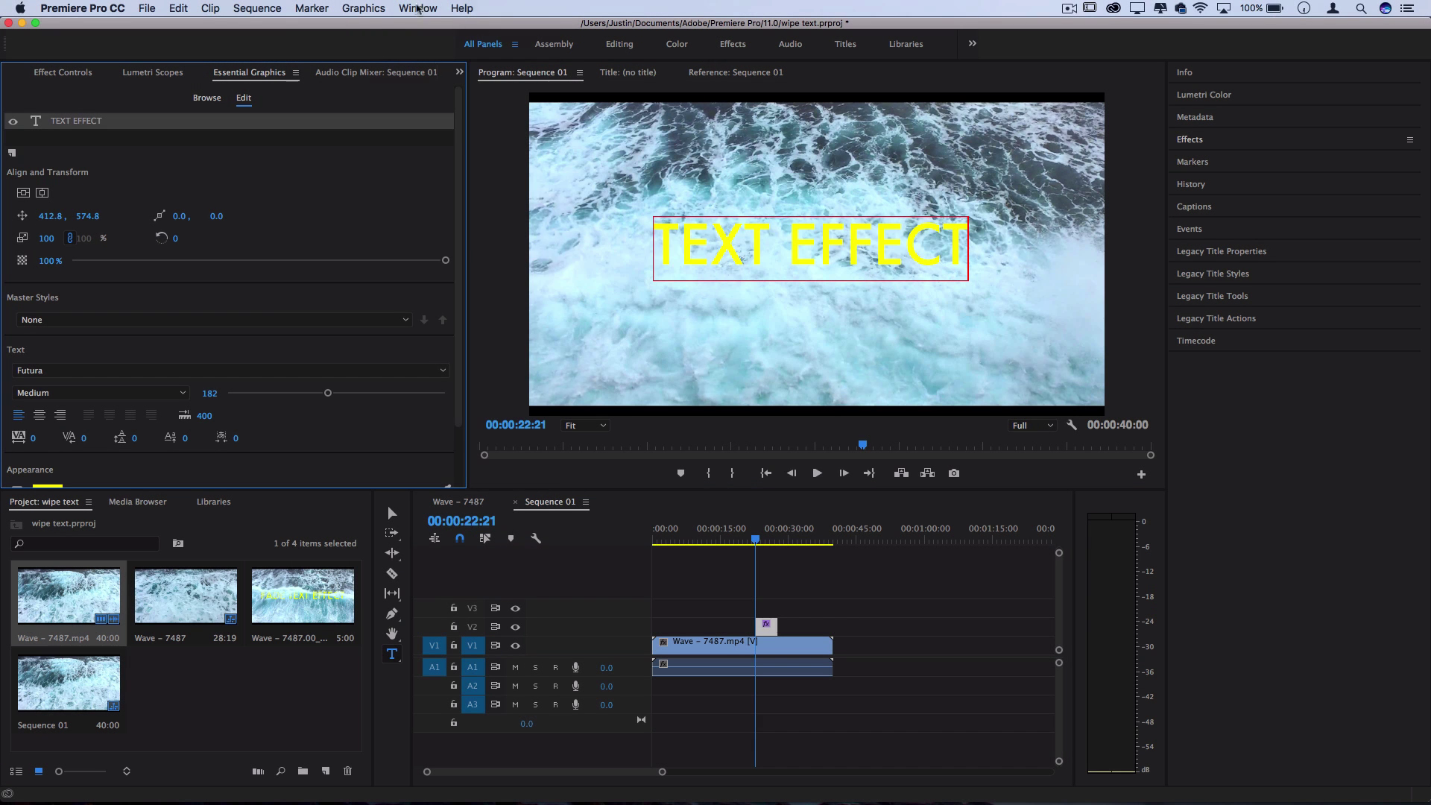
left_click(418, 8)
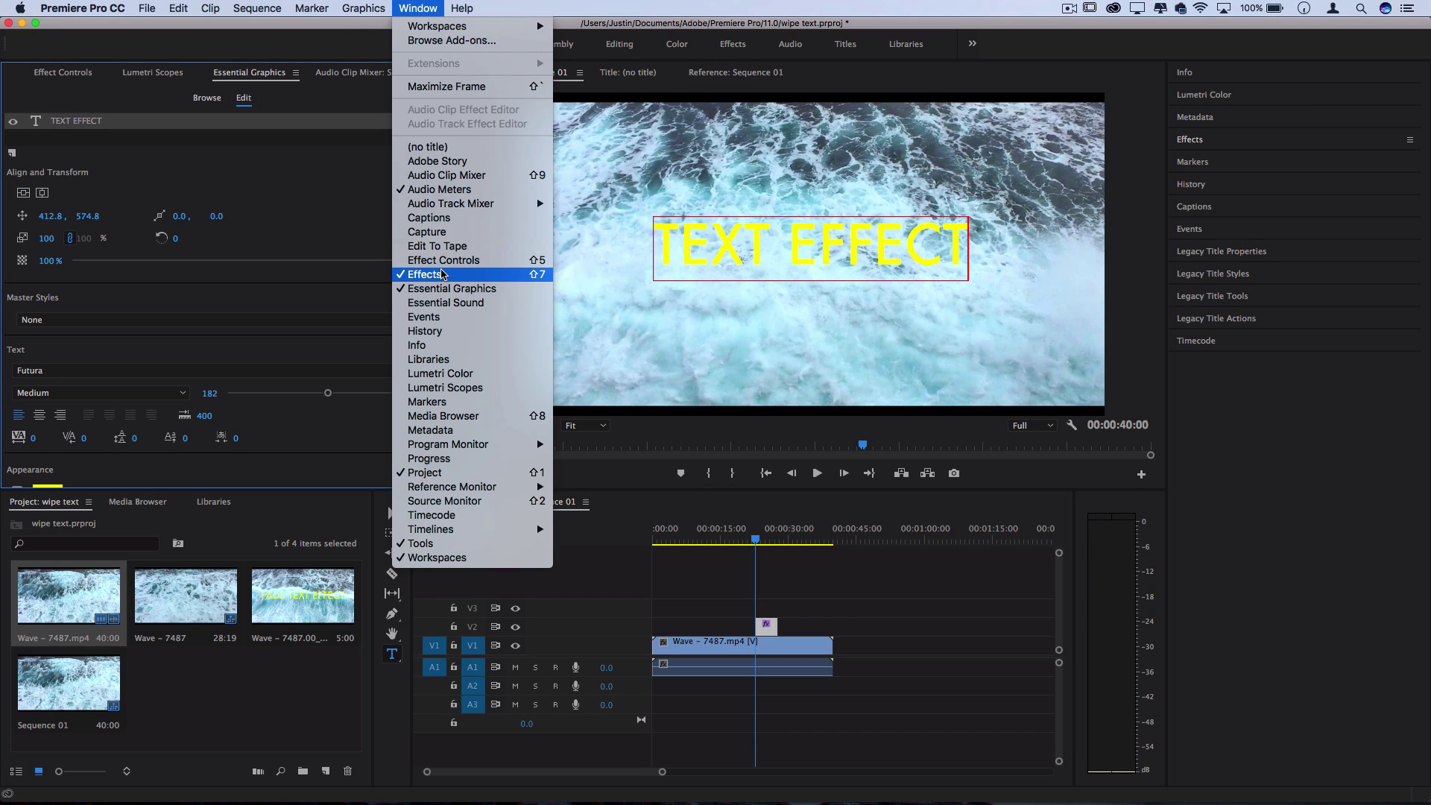
left_click(462, 288)
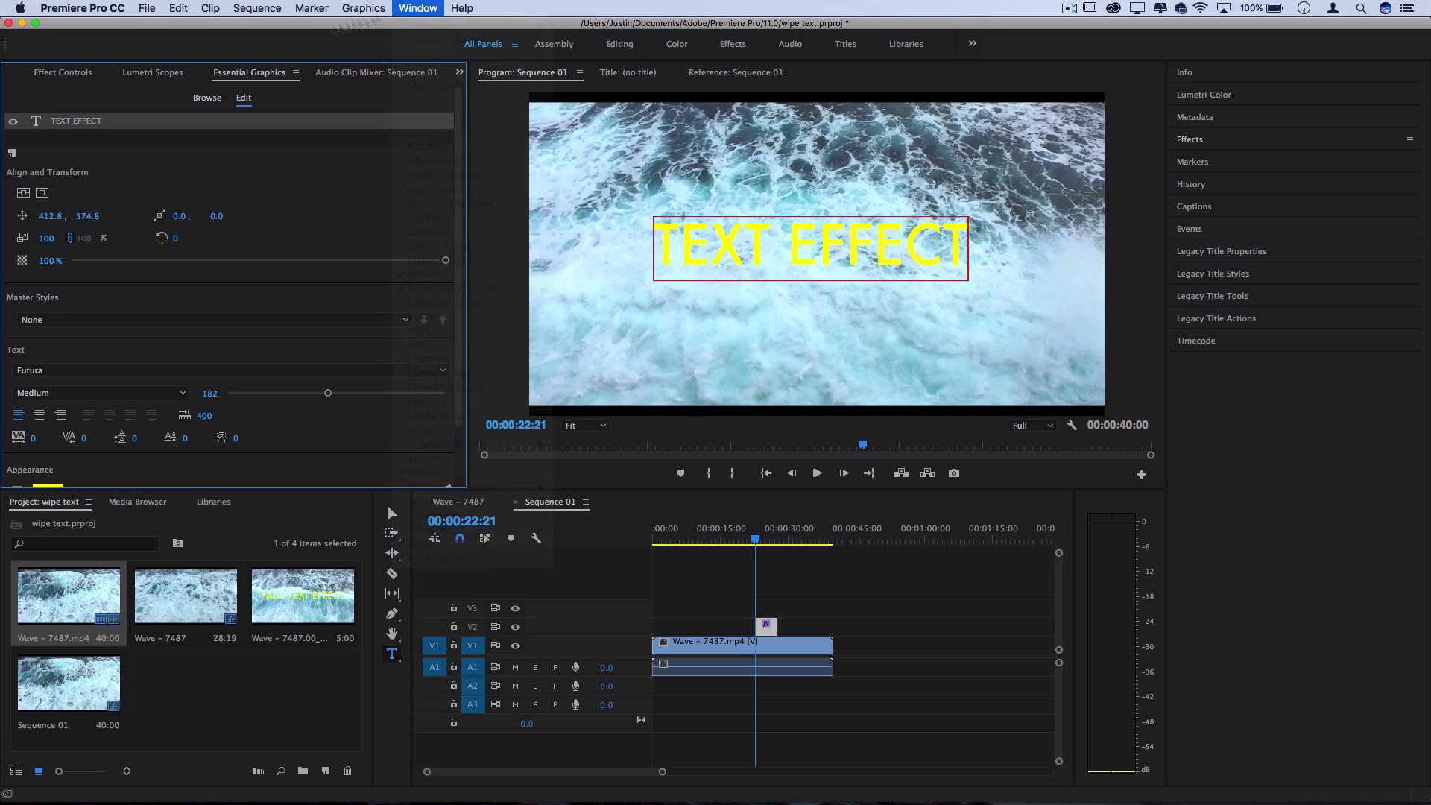
left_click(23, 193)
left_click(41, 193)
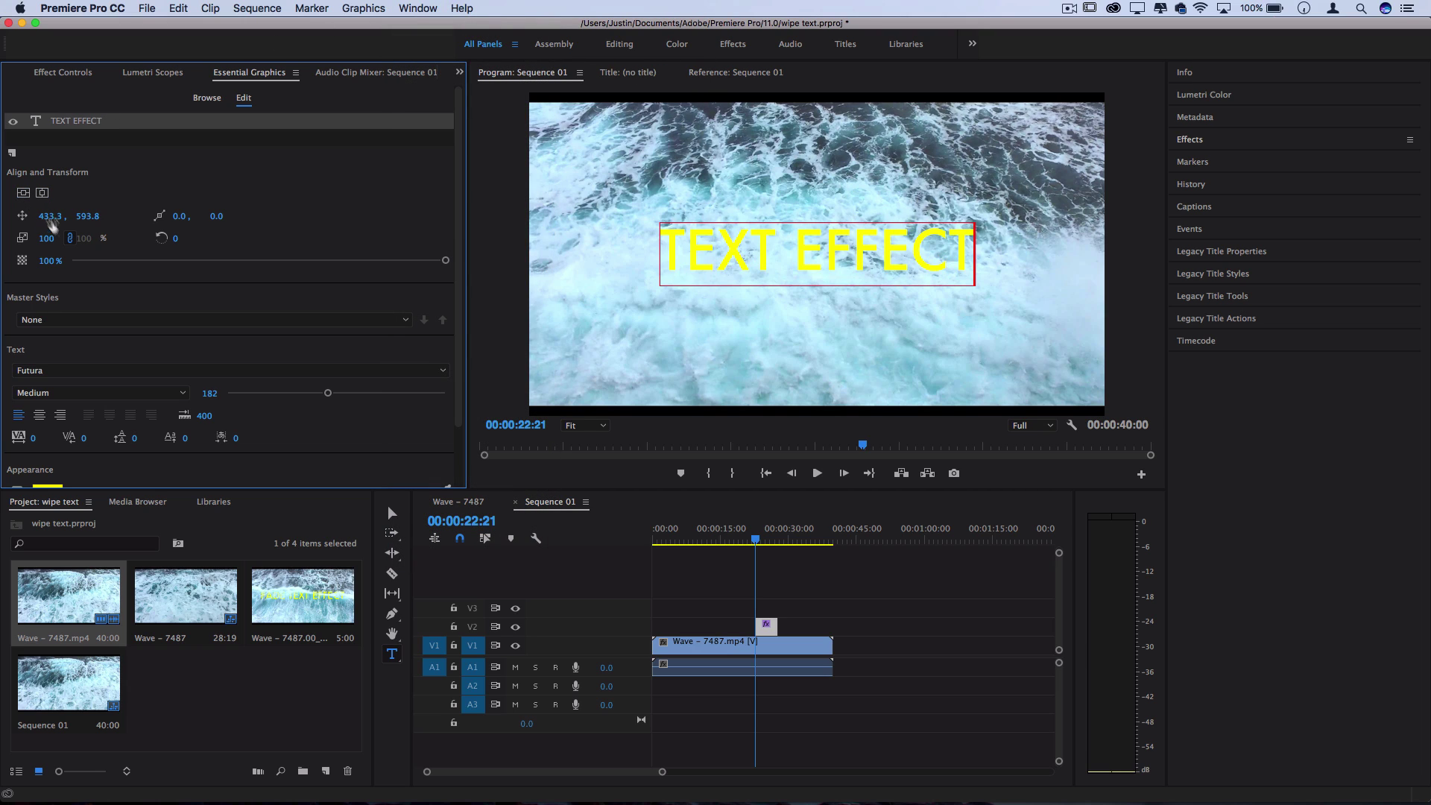
scroll(298, 442, "down", 3)
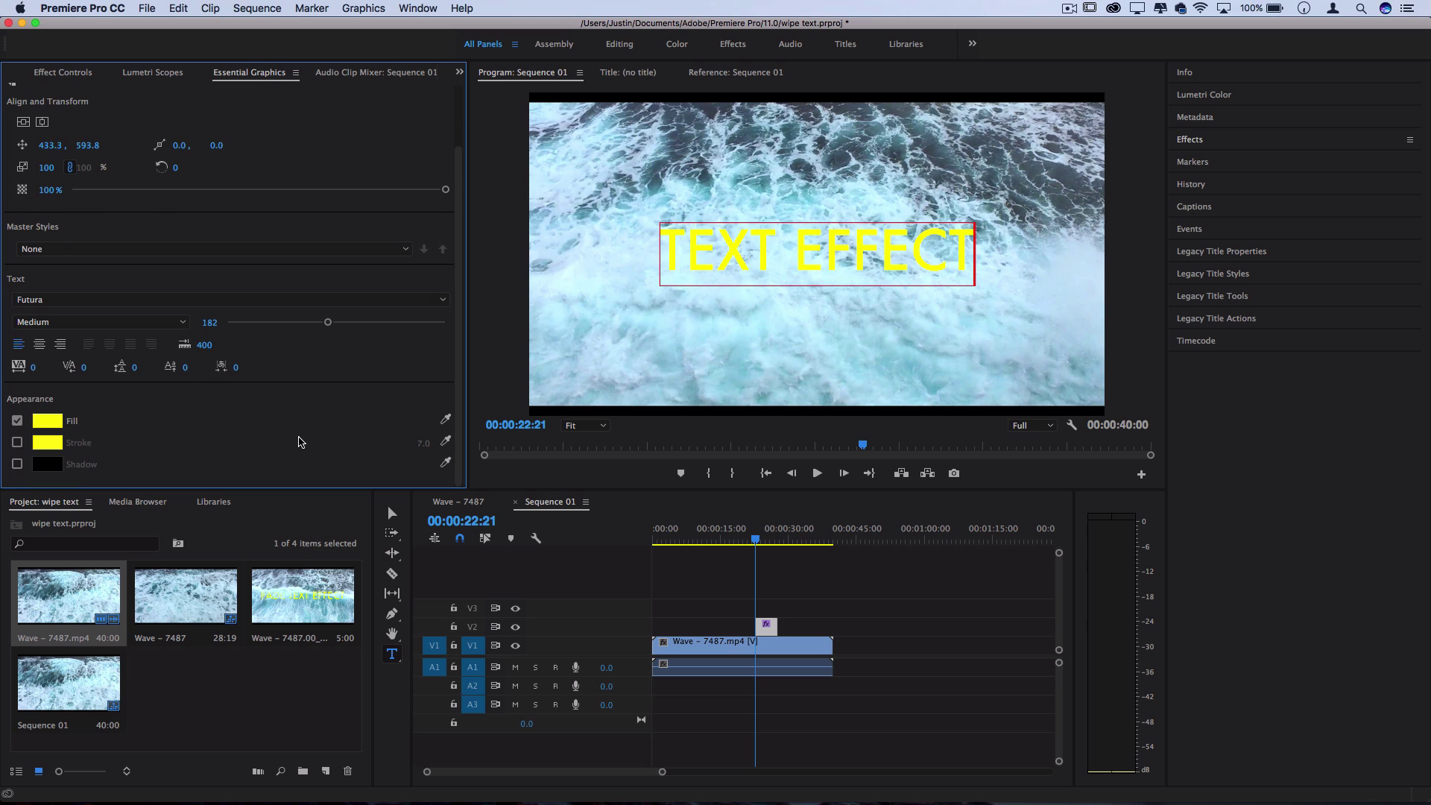
left_click(722, 600)
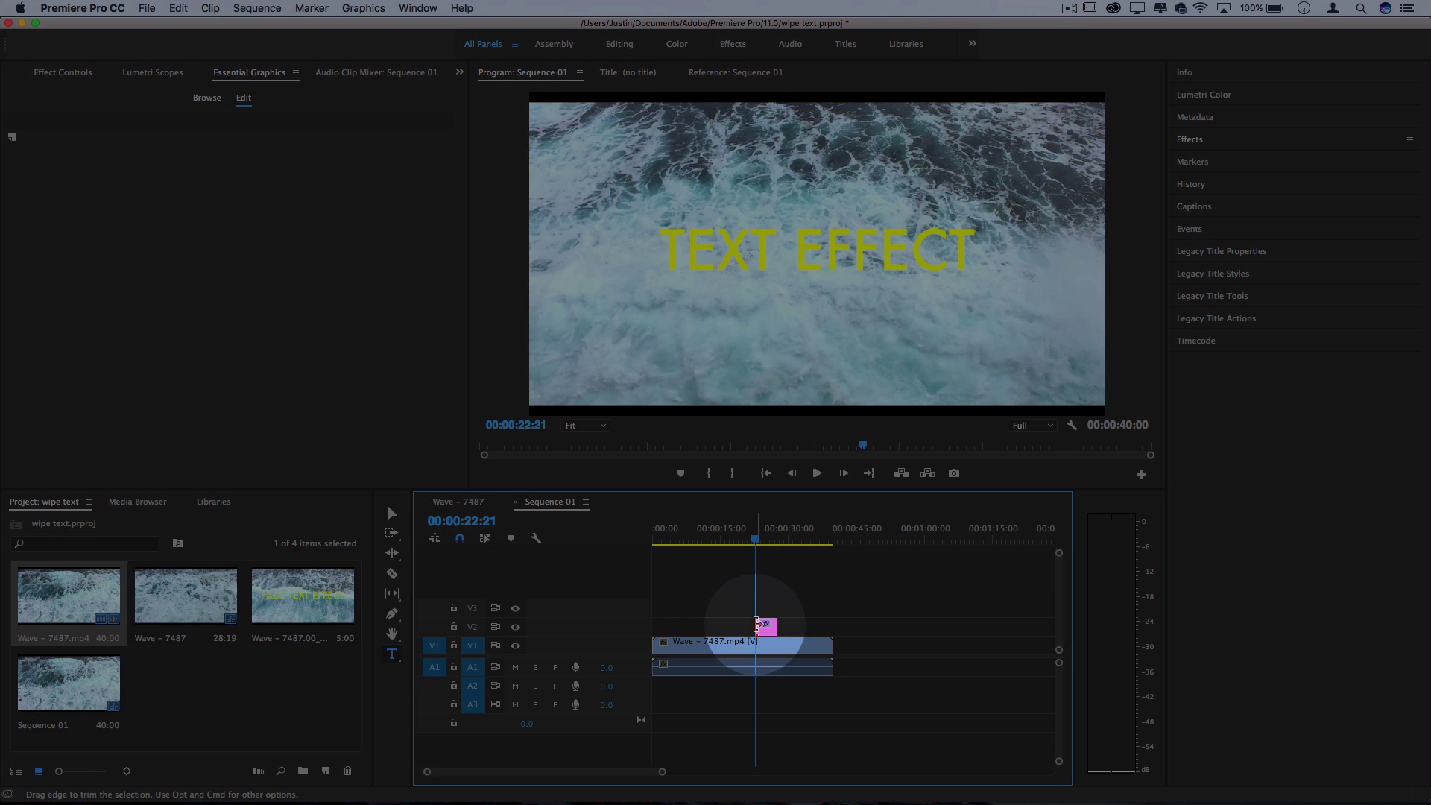
Stretch the V2 title clip from the sequence start to the wave clip's end and show Effects.
left_click_drag(757, 626, 652, 626)
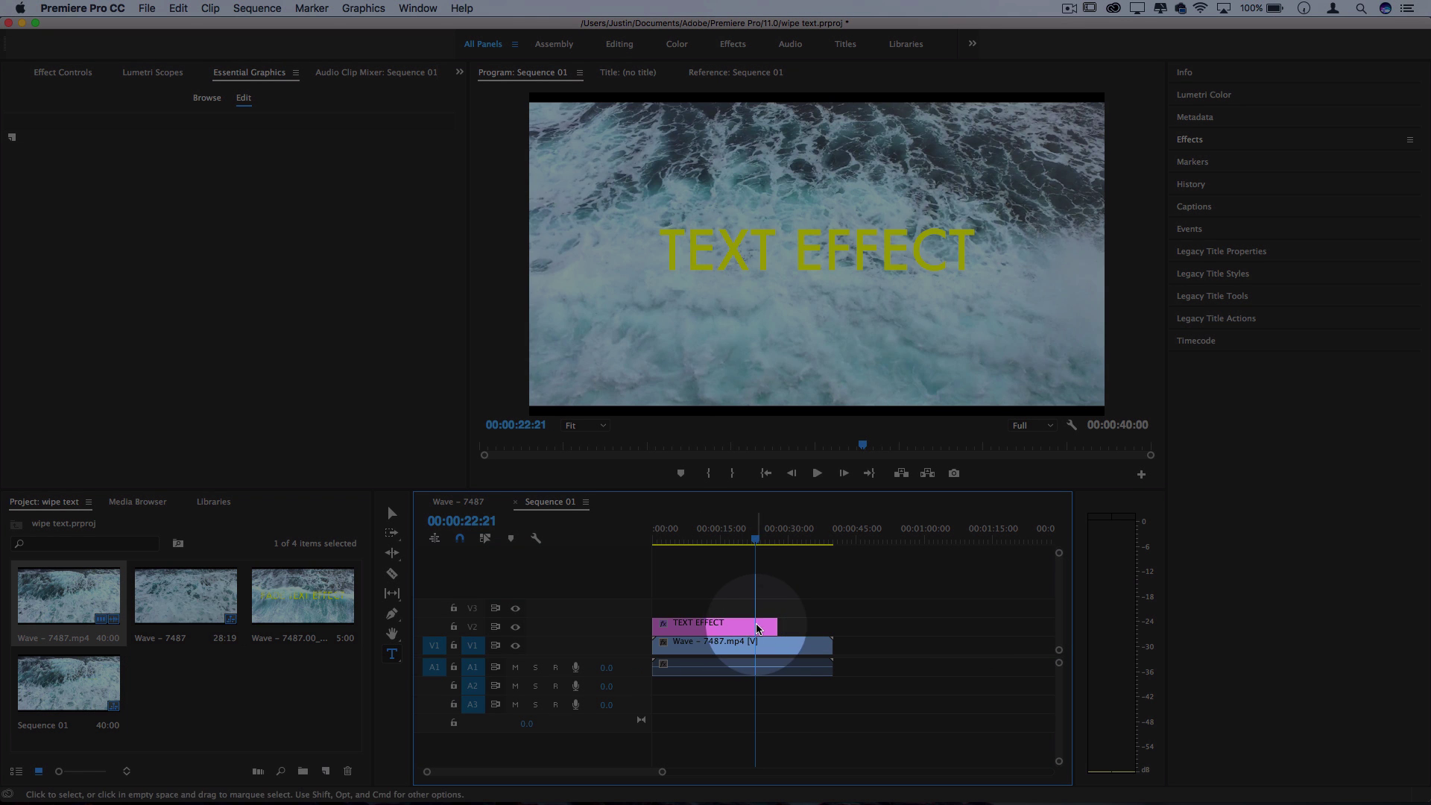
left_click_drag(772, 623, 833, 626)
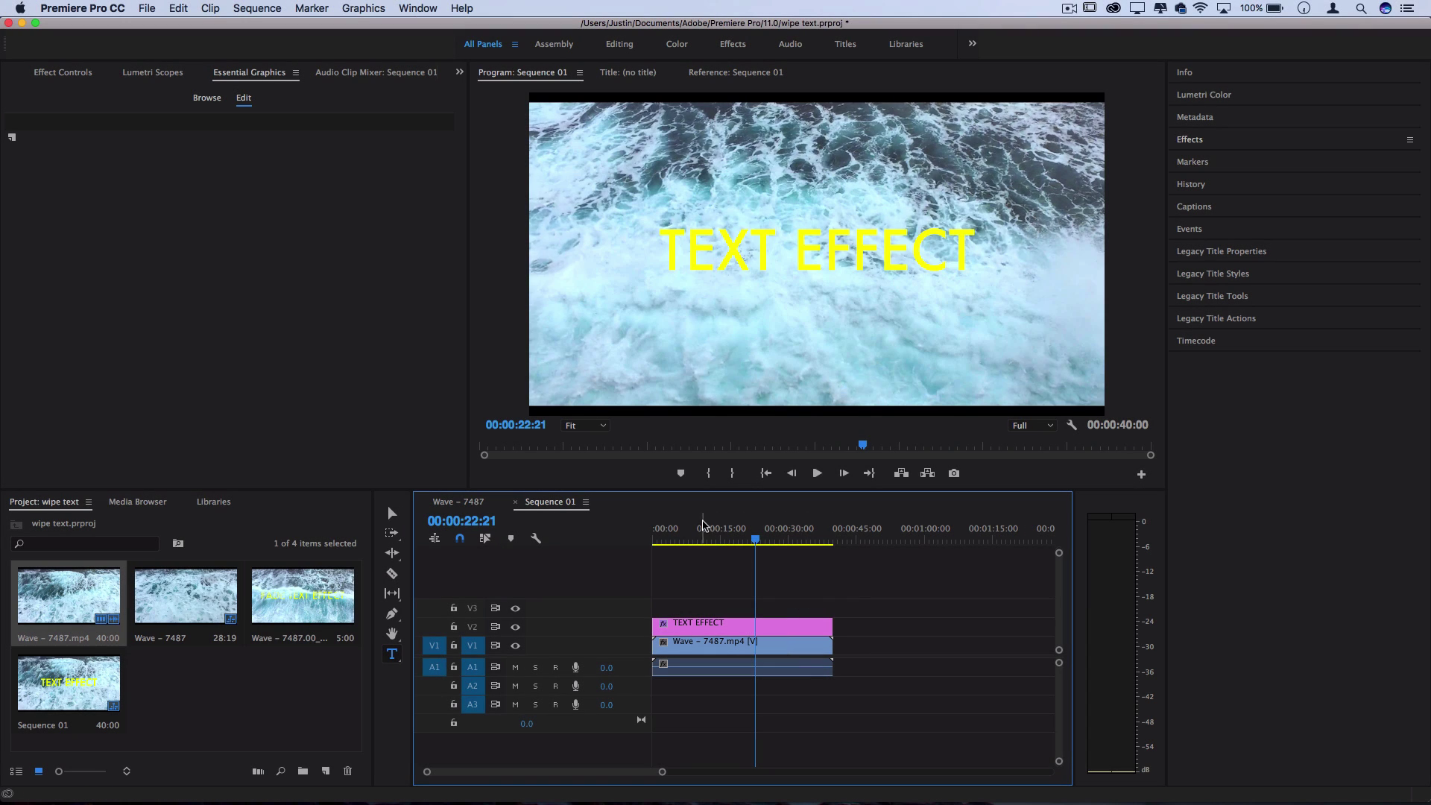
left_click(696, 626)
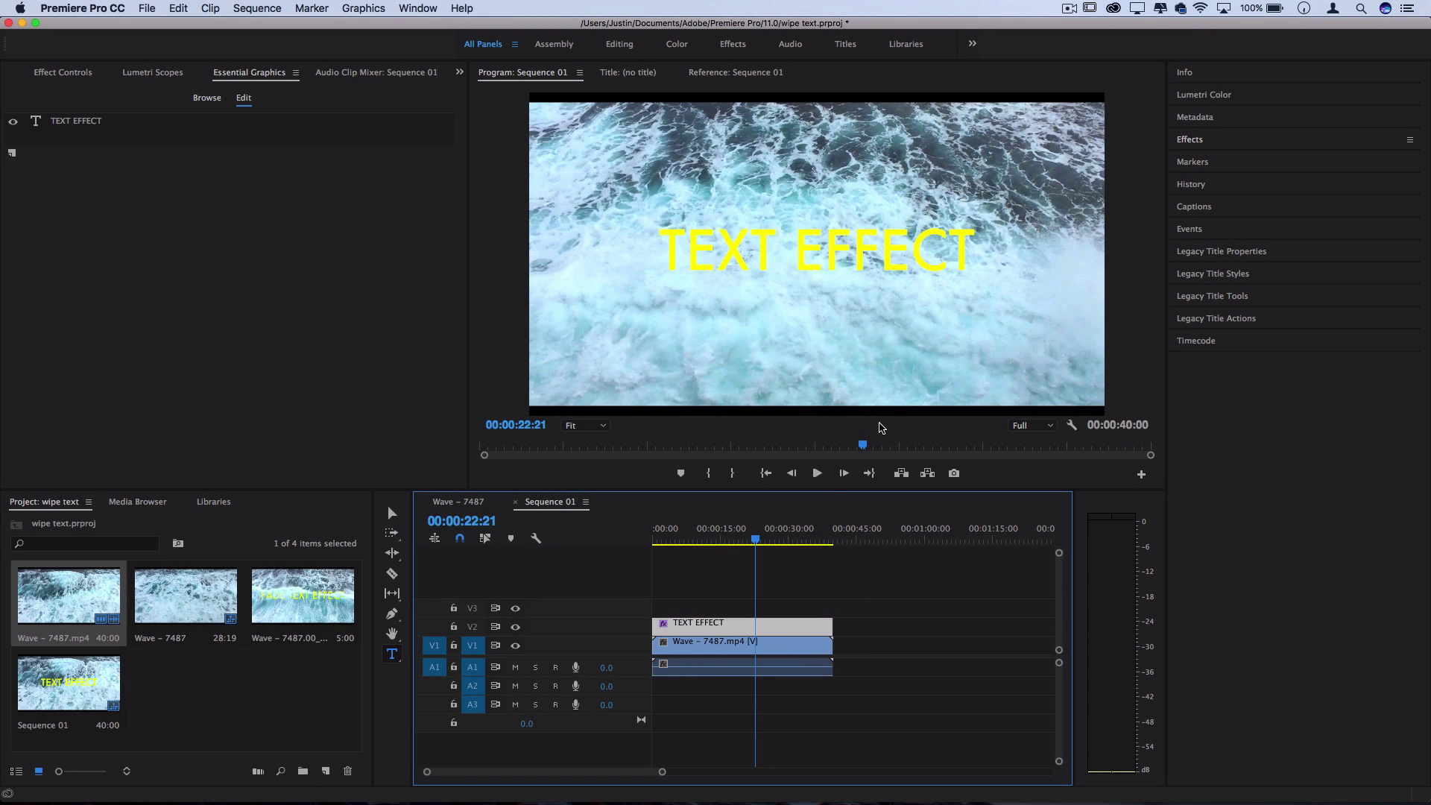
left_click(1190, 140)
Search 'gradien' and apply the Video Effects > Transition > Gradient Wipe effect to the TEXT EFFECT clip.
left_click(1237, 159)
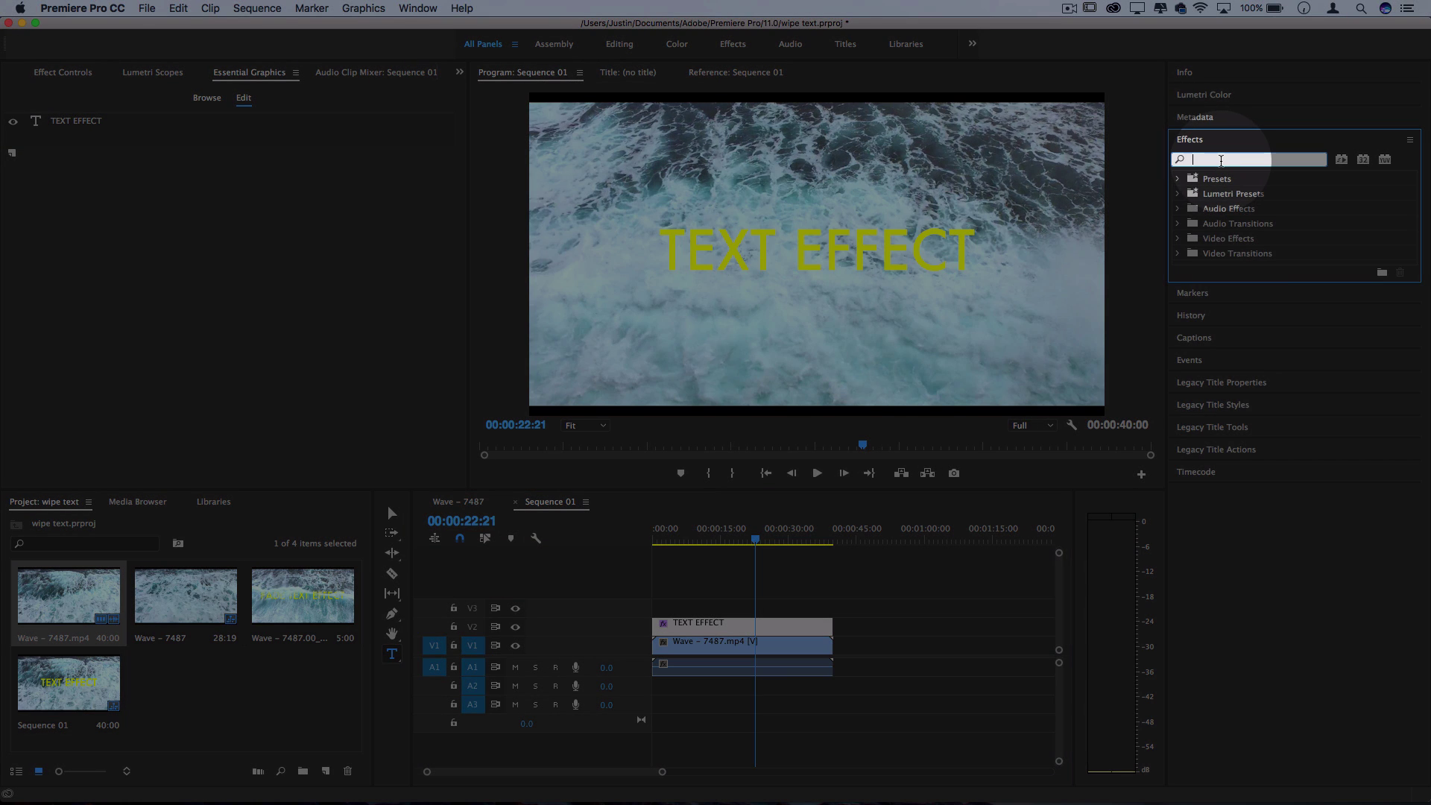
type("gradient")
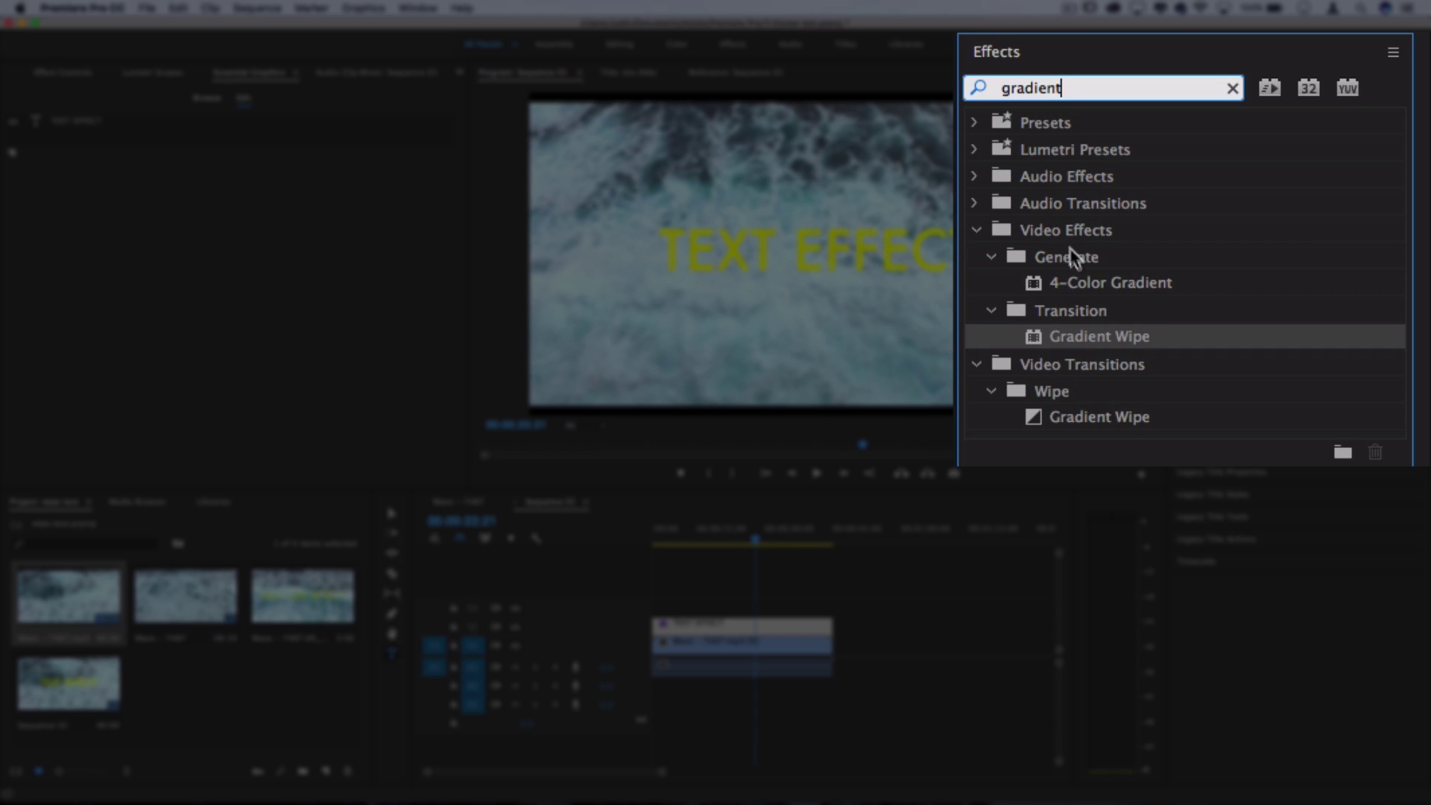
left_click(1059, 230)
left_click(1064, 312)
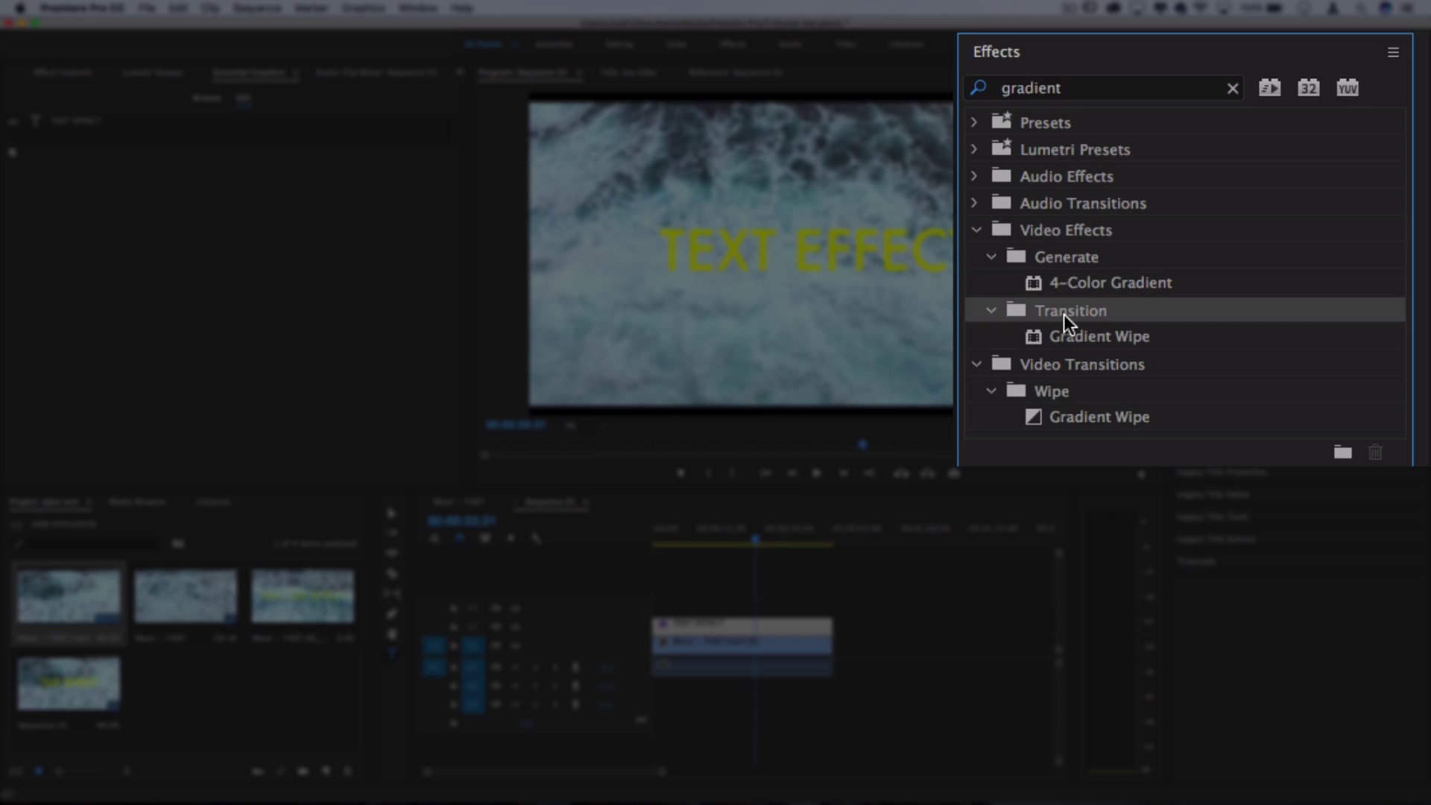
left_click(1083, 368)
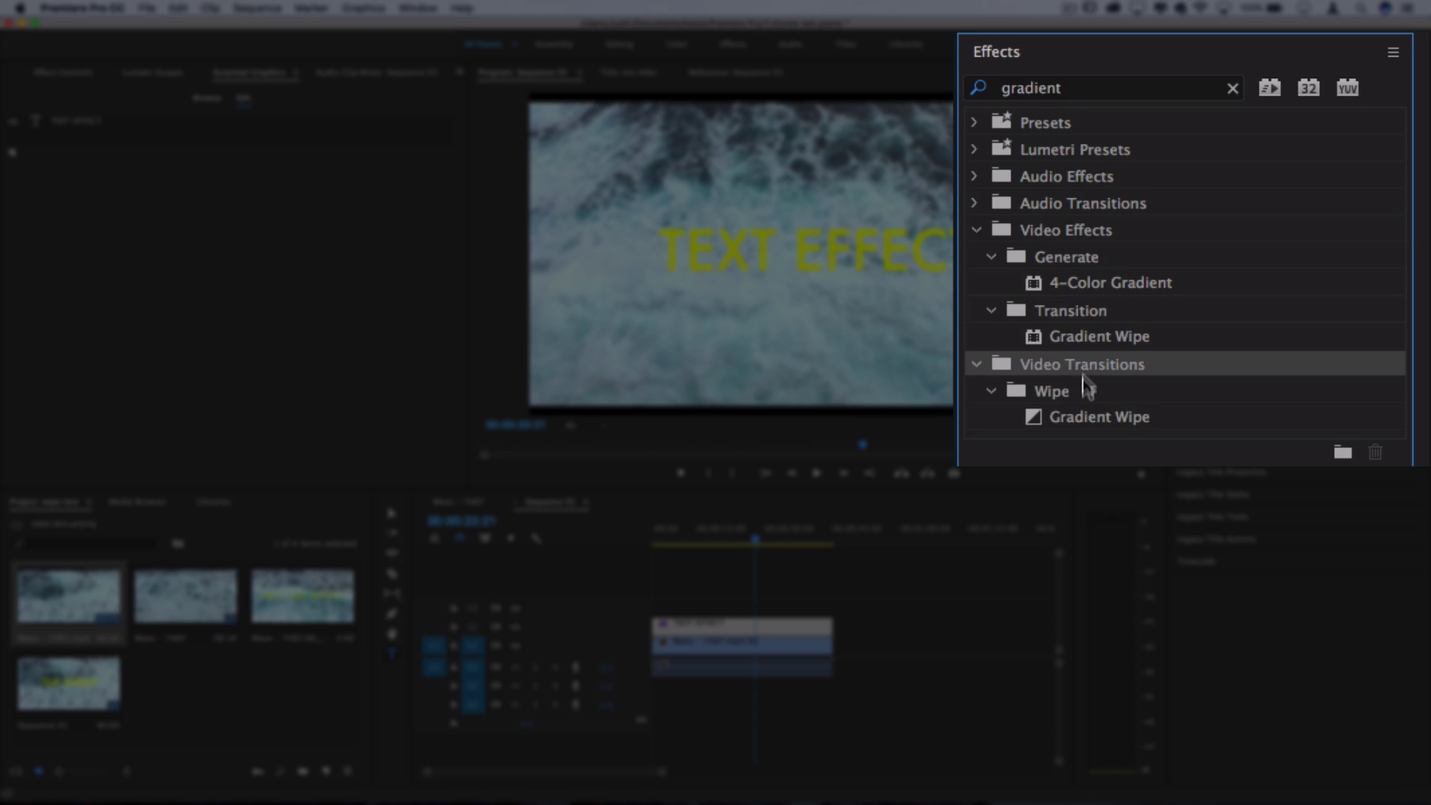
left_click(1079, 417)
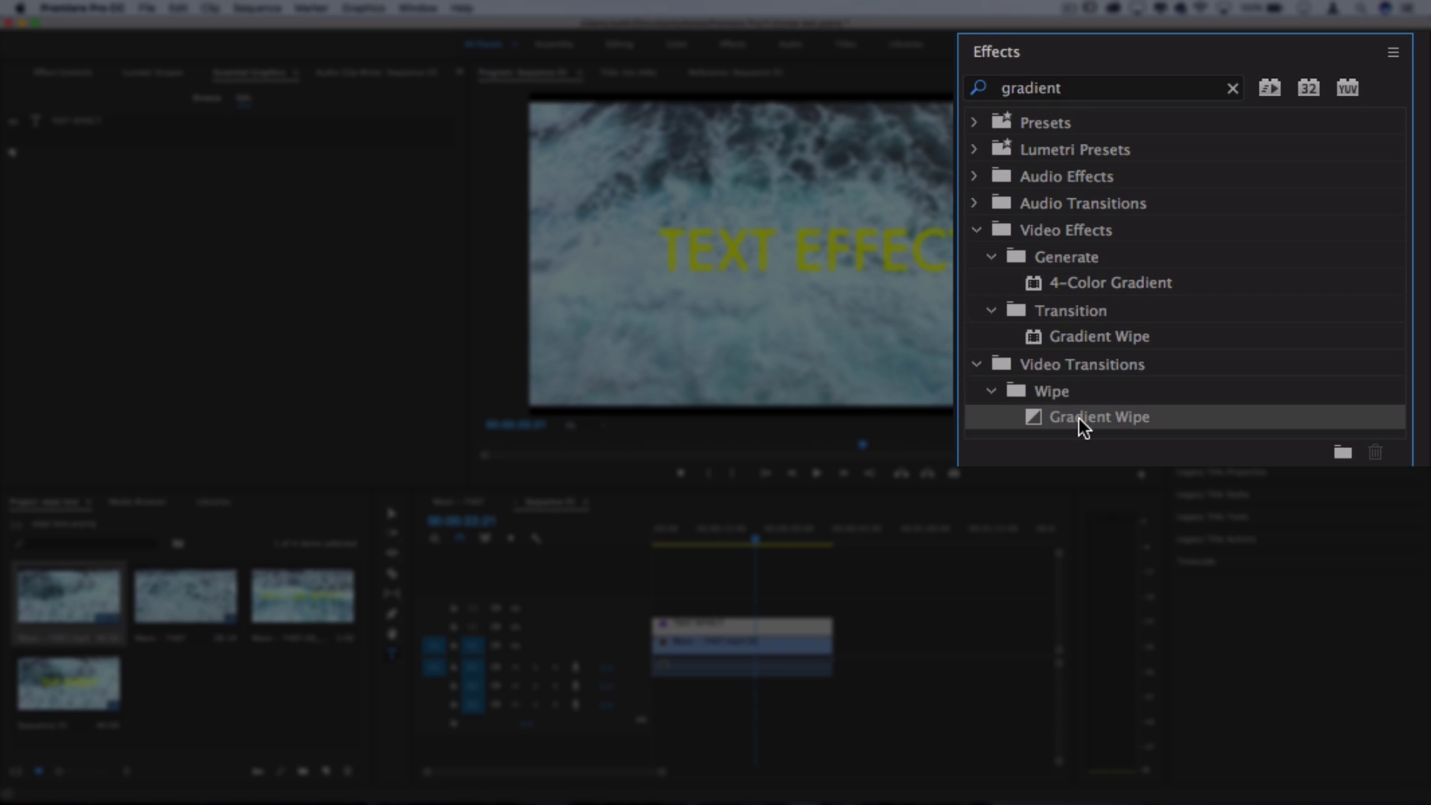
left_click(1072, 338)
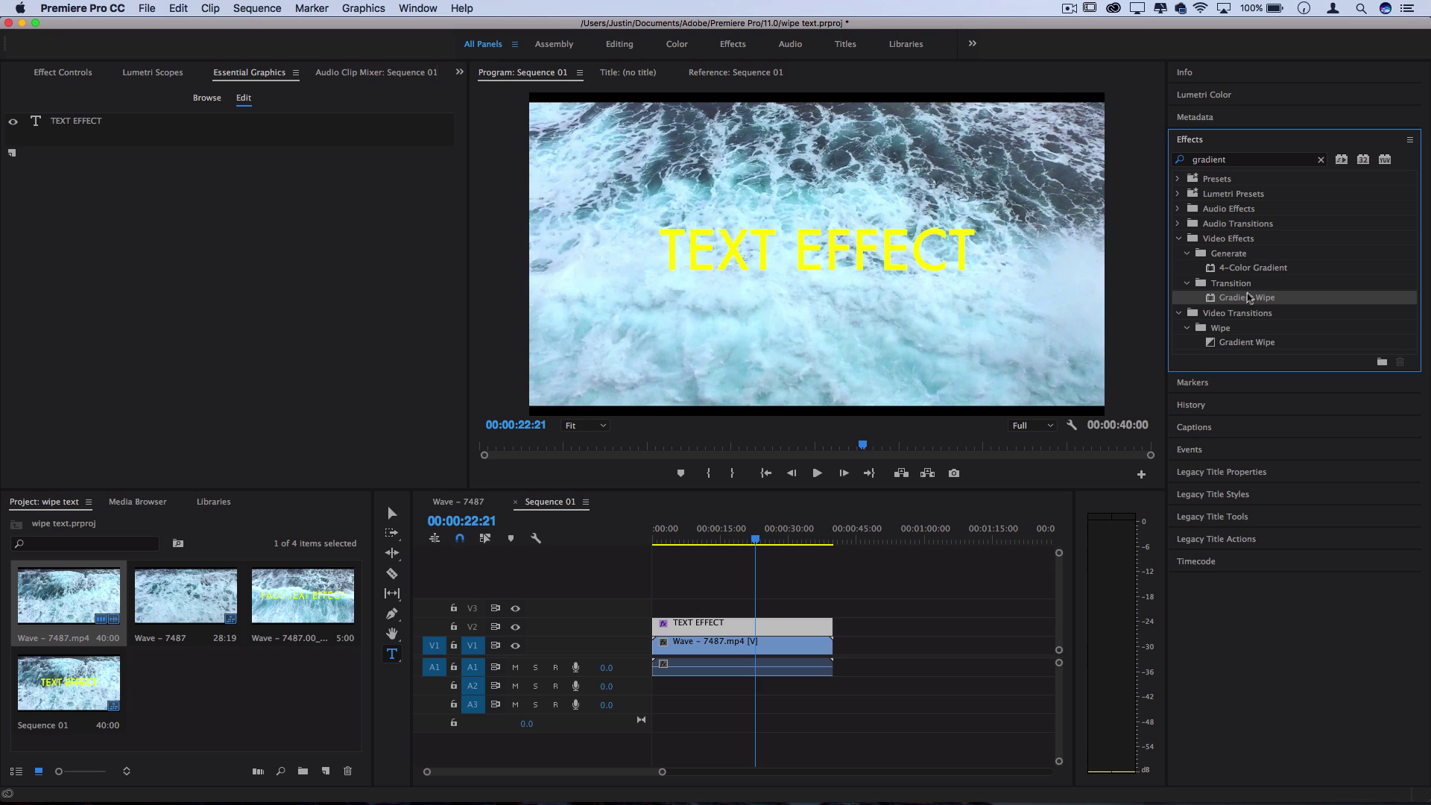
left_click_drag(1243, 301, 683, 629)
In Effect Controls, test Gradient Wipe's Transition Completion and leave it at 0%.
left_click(70, 75)
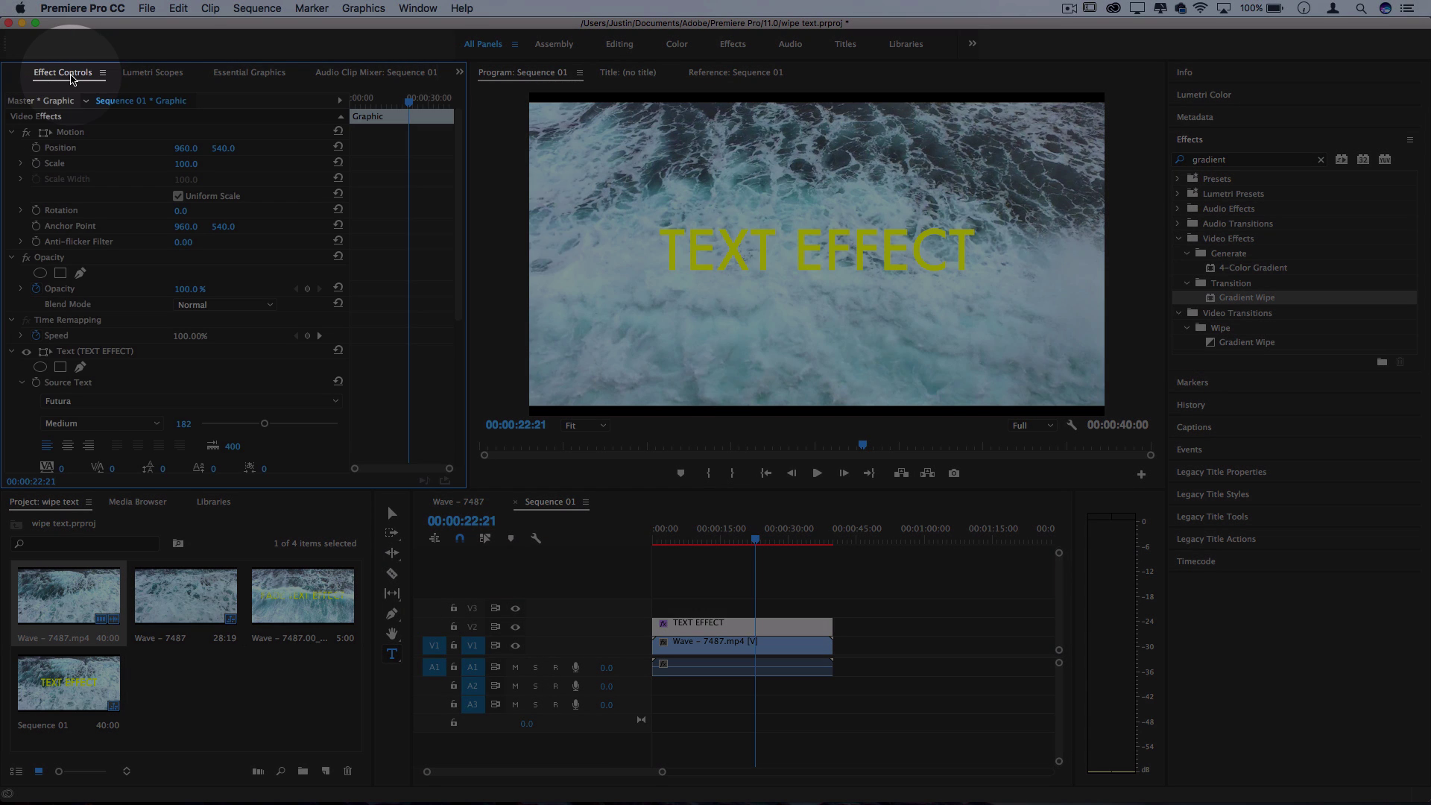
scroll(298, 149, "down", 5)
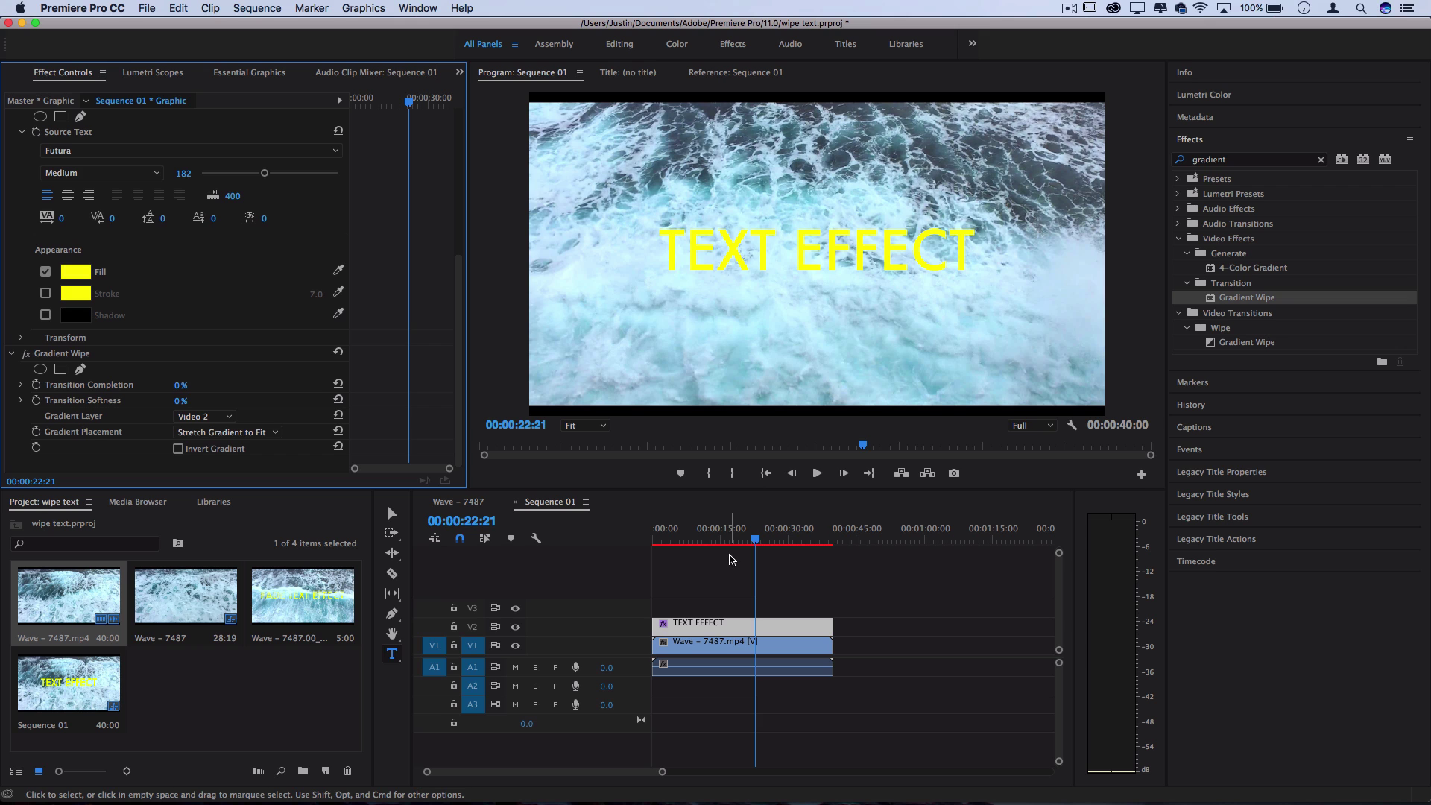
left_click_drag(723, 537, 665, 542)
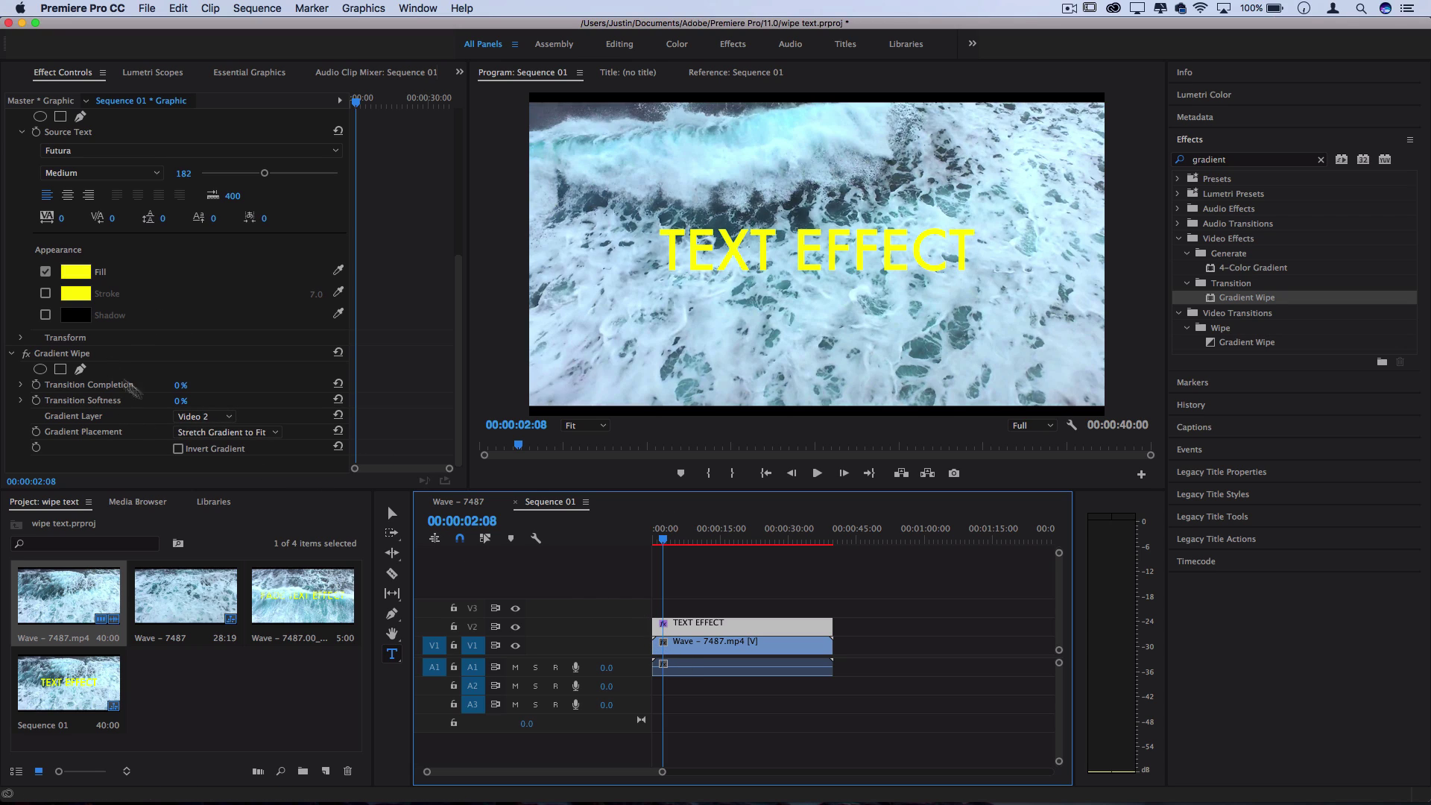
left_click(96, 419)
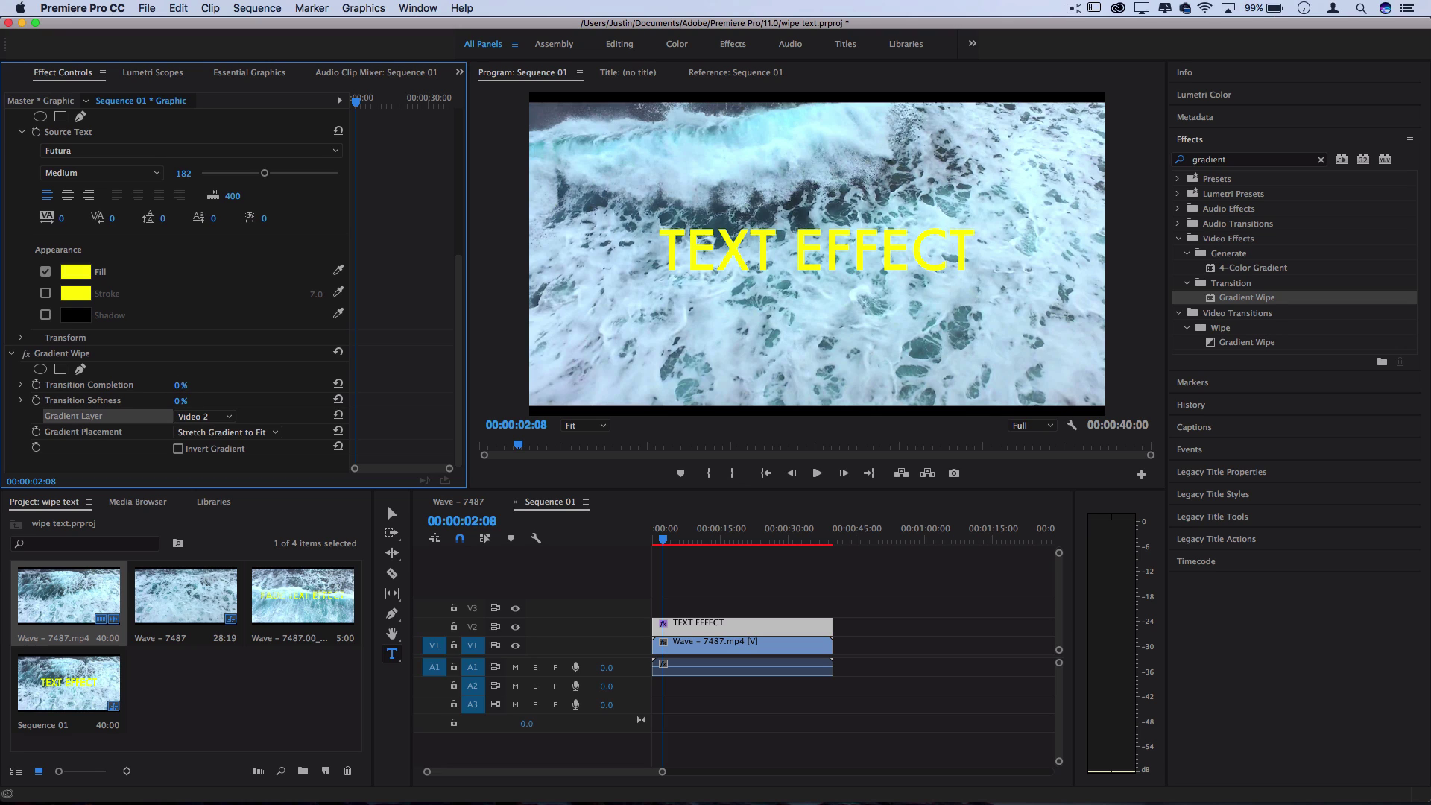
mouse_move(180, 385)
left_mouse_down()
mouse_move(254, 386)
mouse_move(180, 385)
left_mouse_up()
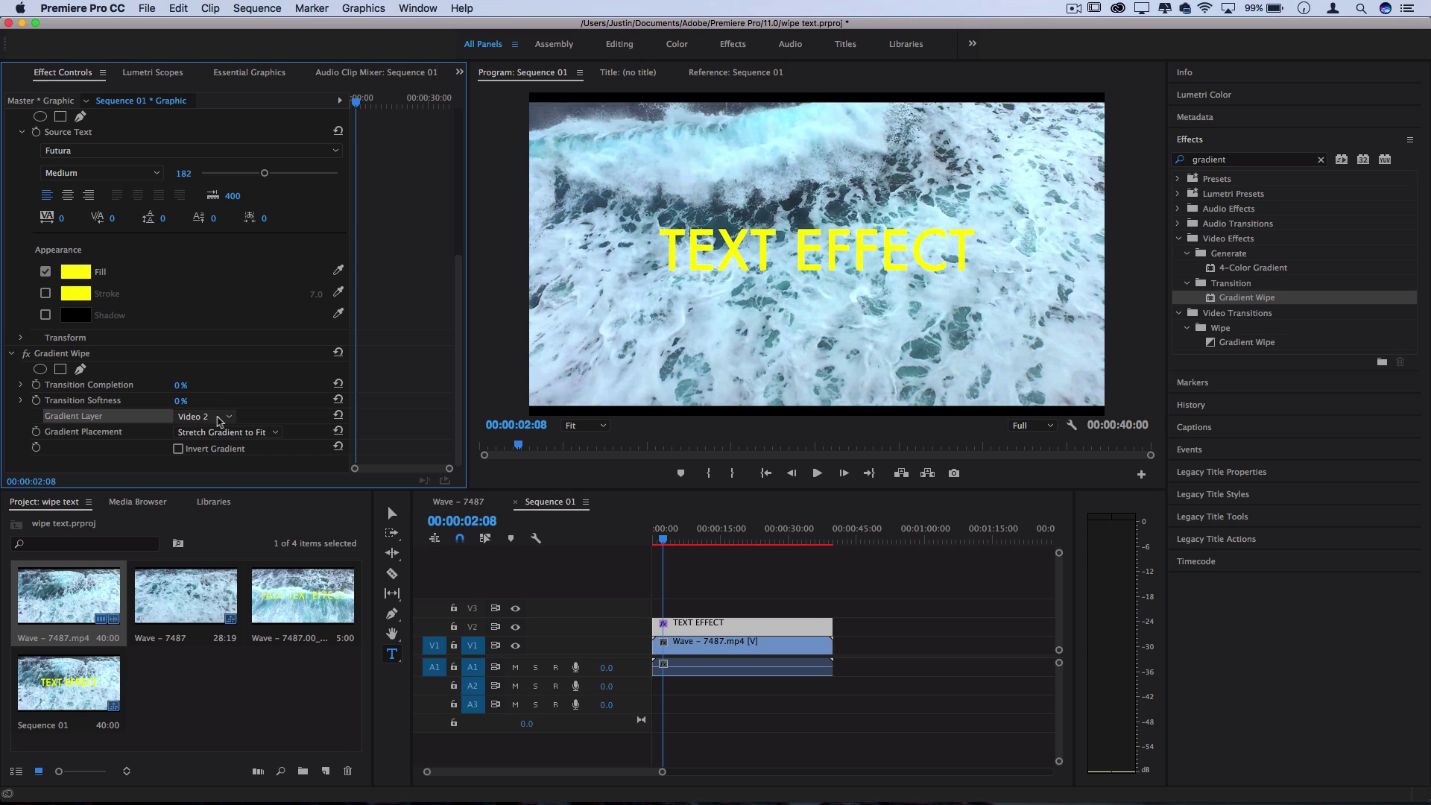
Set Gradient Wipe's Gradient Layer to Video 1, the wave footage.
left_click(208, 417)
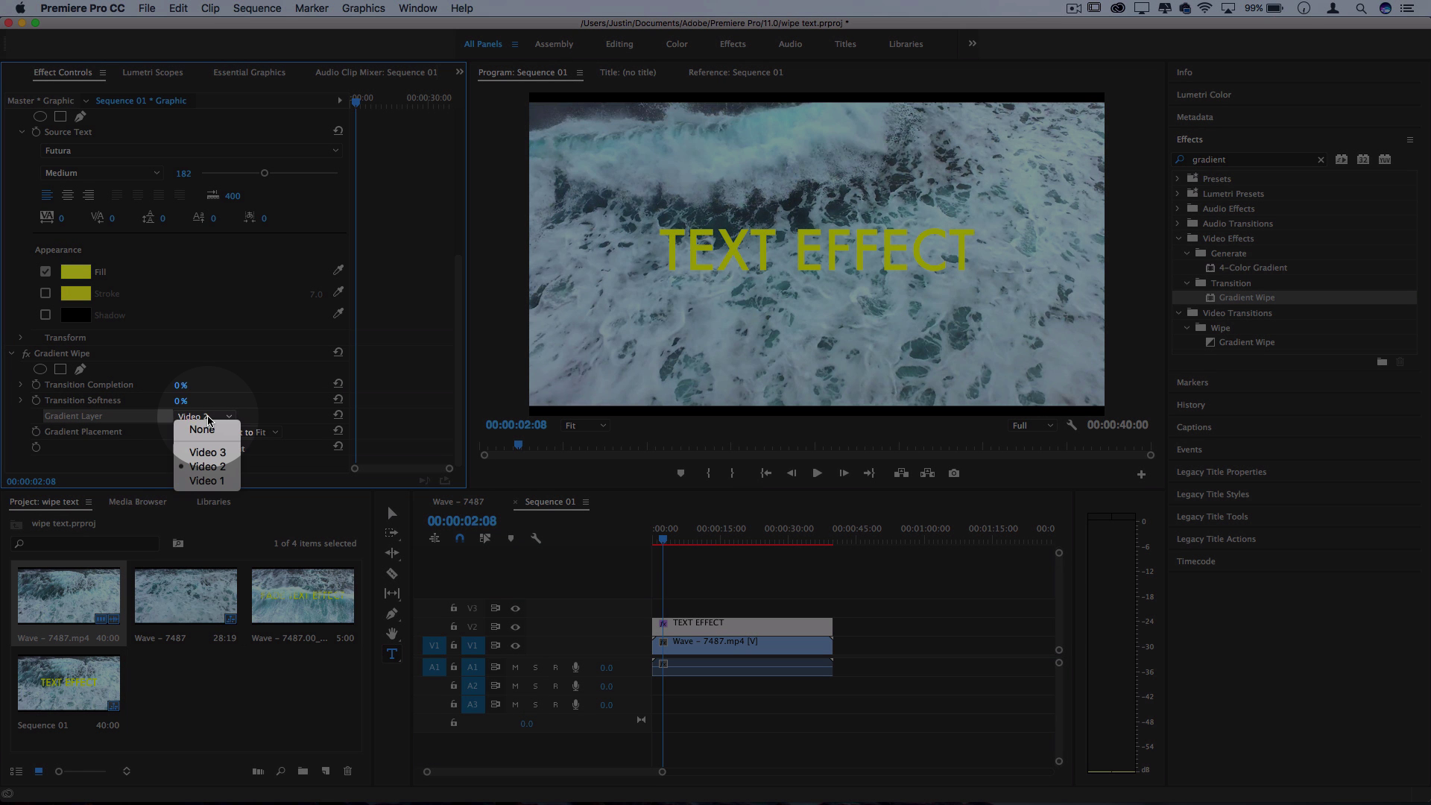
left_click(213, 481)
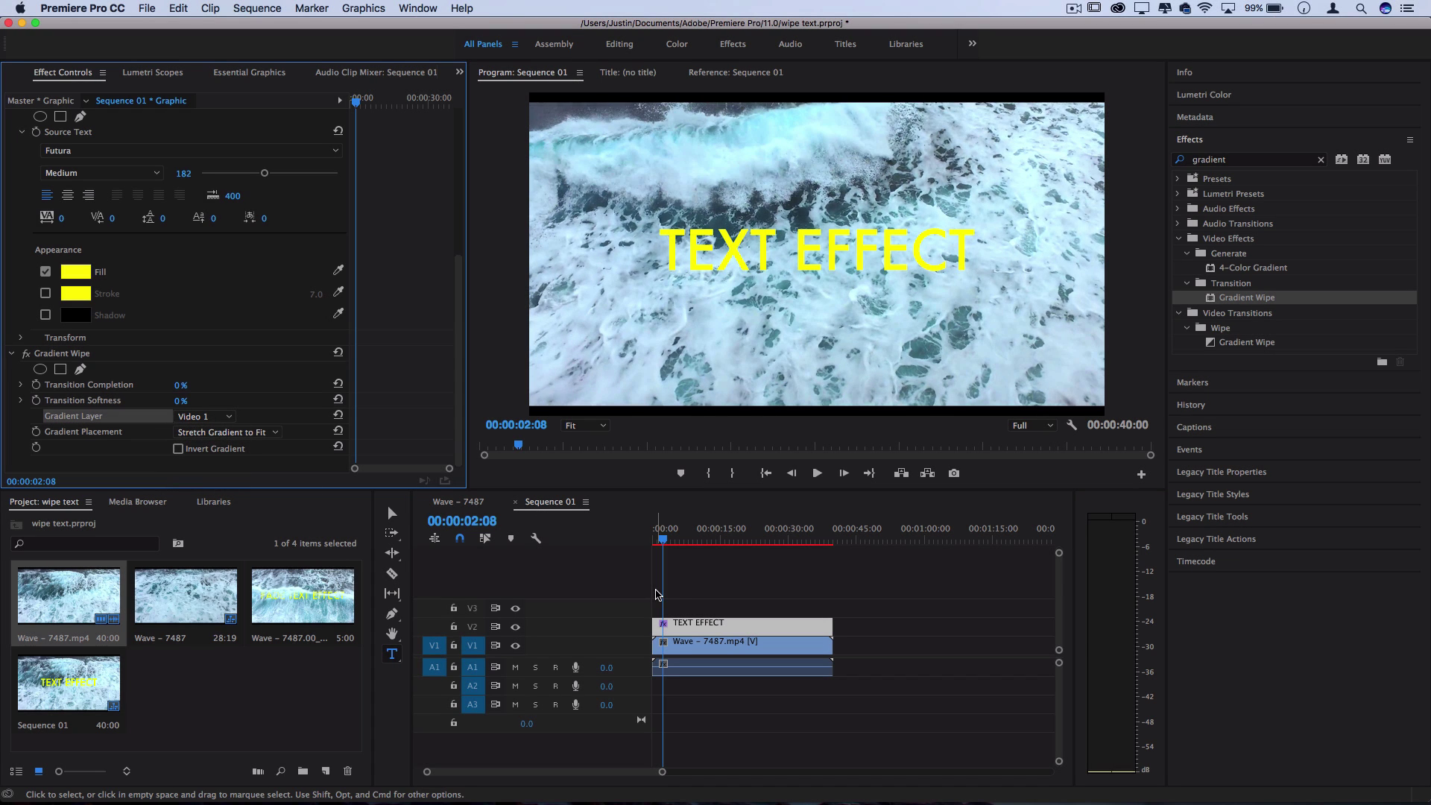
left_click(688, 626)
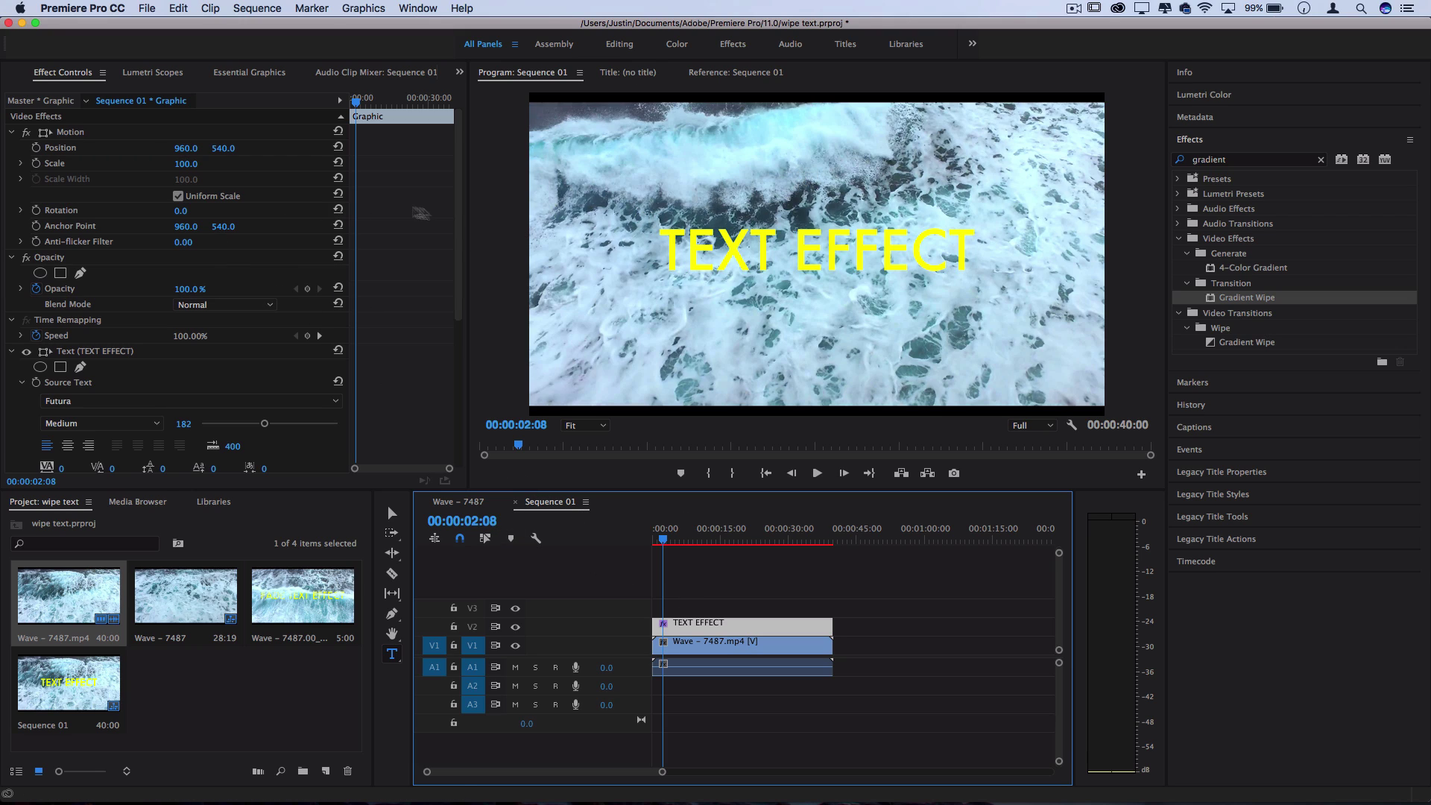
Set Transition Completion to about 47% with Invert Gradient enabled, then scrub to preview.
left_click_drag(459, 261, 460, 406)
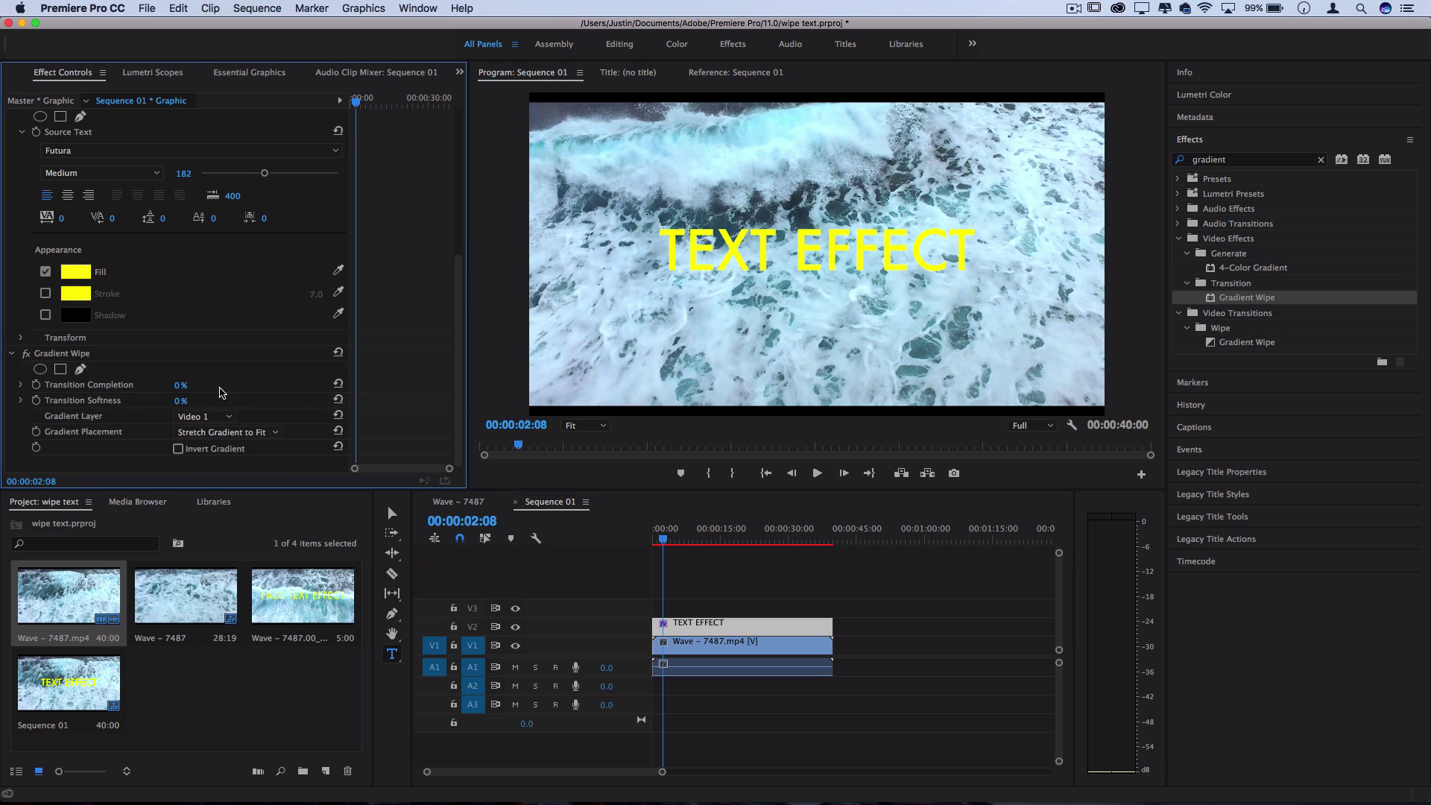
mouse_move(180, 384)
left_mouse_down()
mouse_move(255, 385)
mouse_move(180, 384)
left_mouse_up()
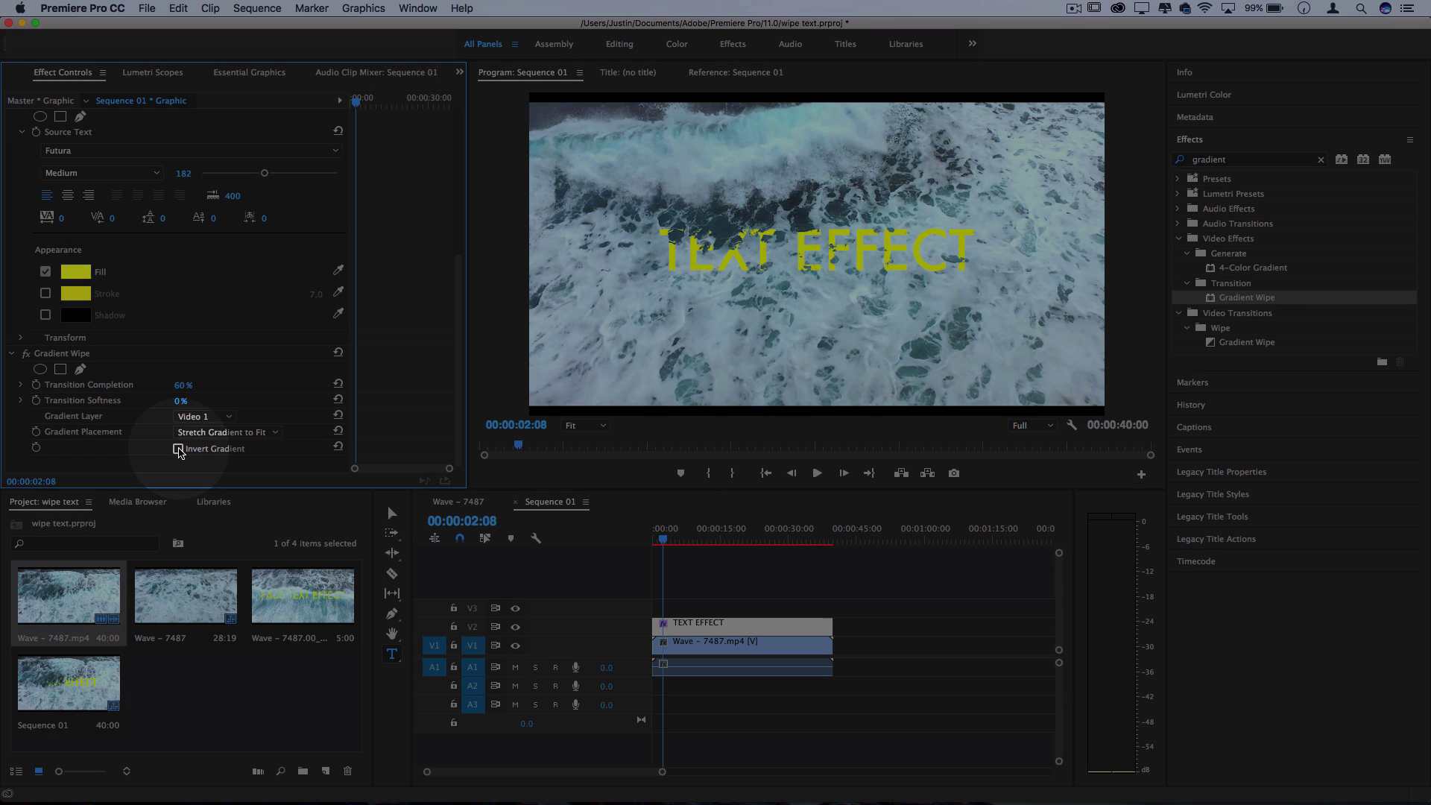
left_click(178, 449)
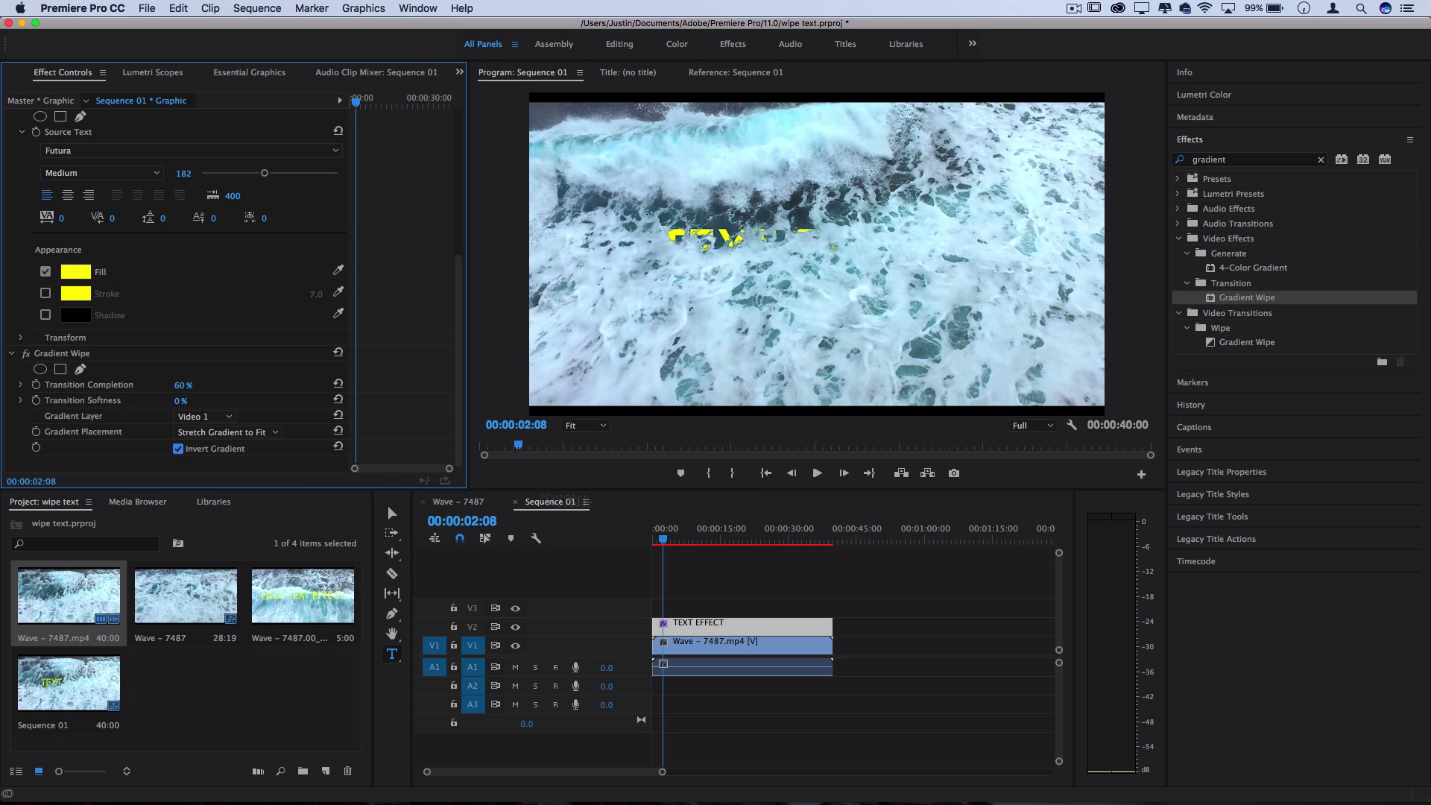
left_click_drag(680, 536, 708, 535)
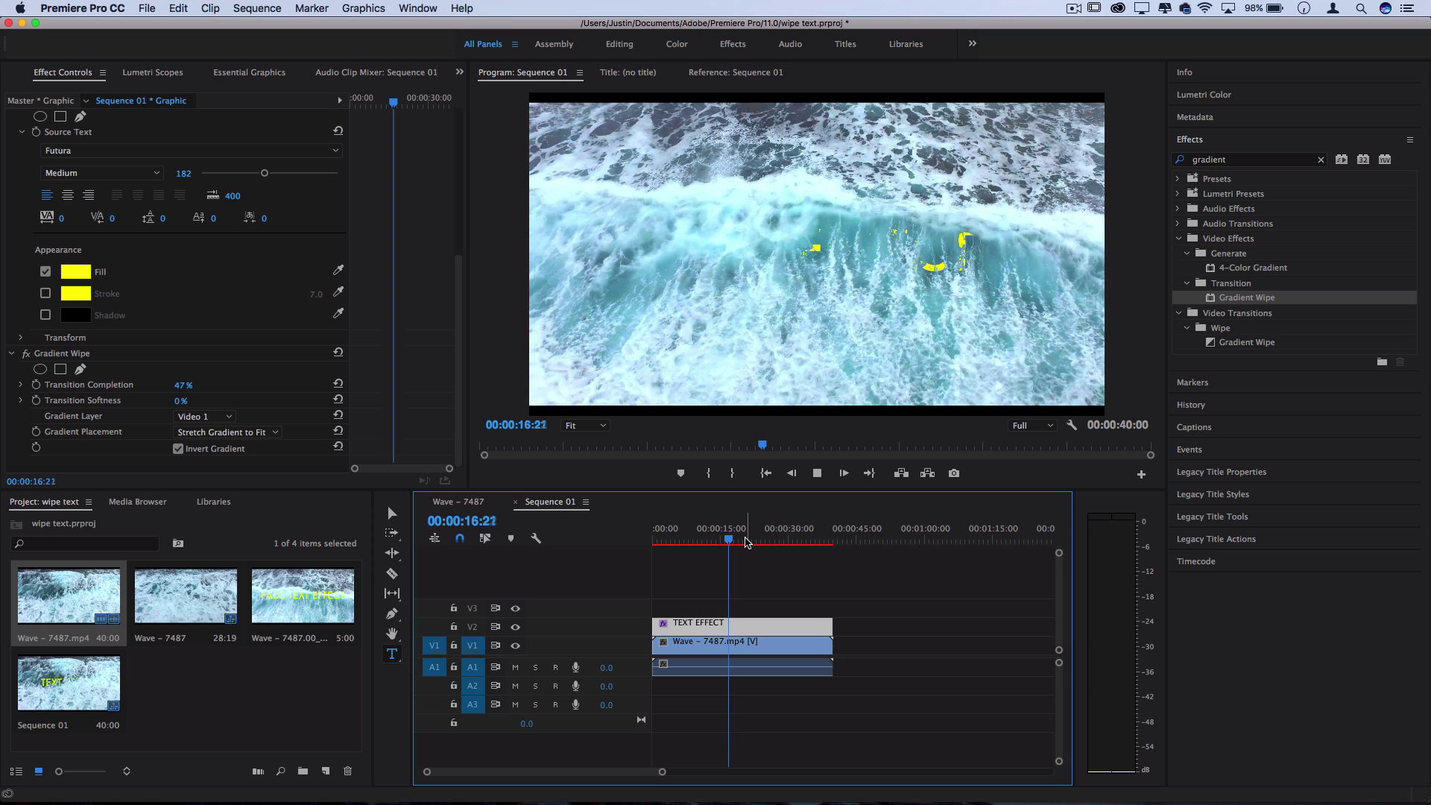
Stop playback, set Transition Softness to 39%, and scrub around 19 seconds to review.
key("space")
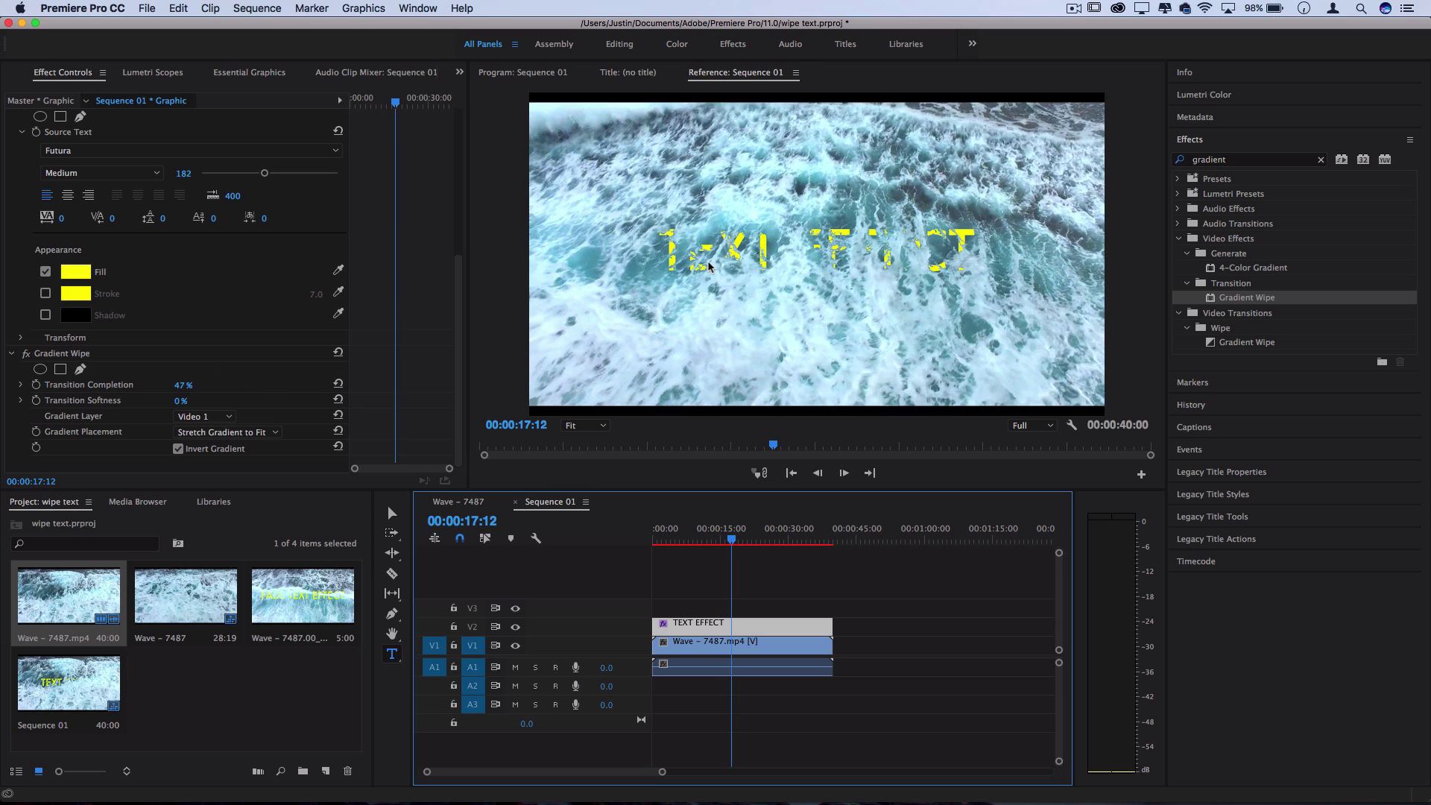
left_click(181, 401)
type("3")
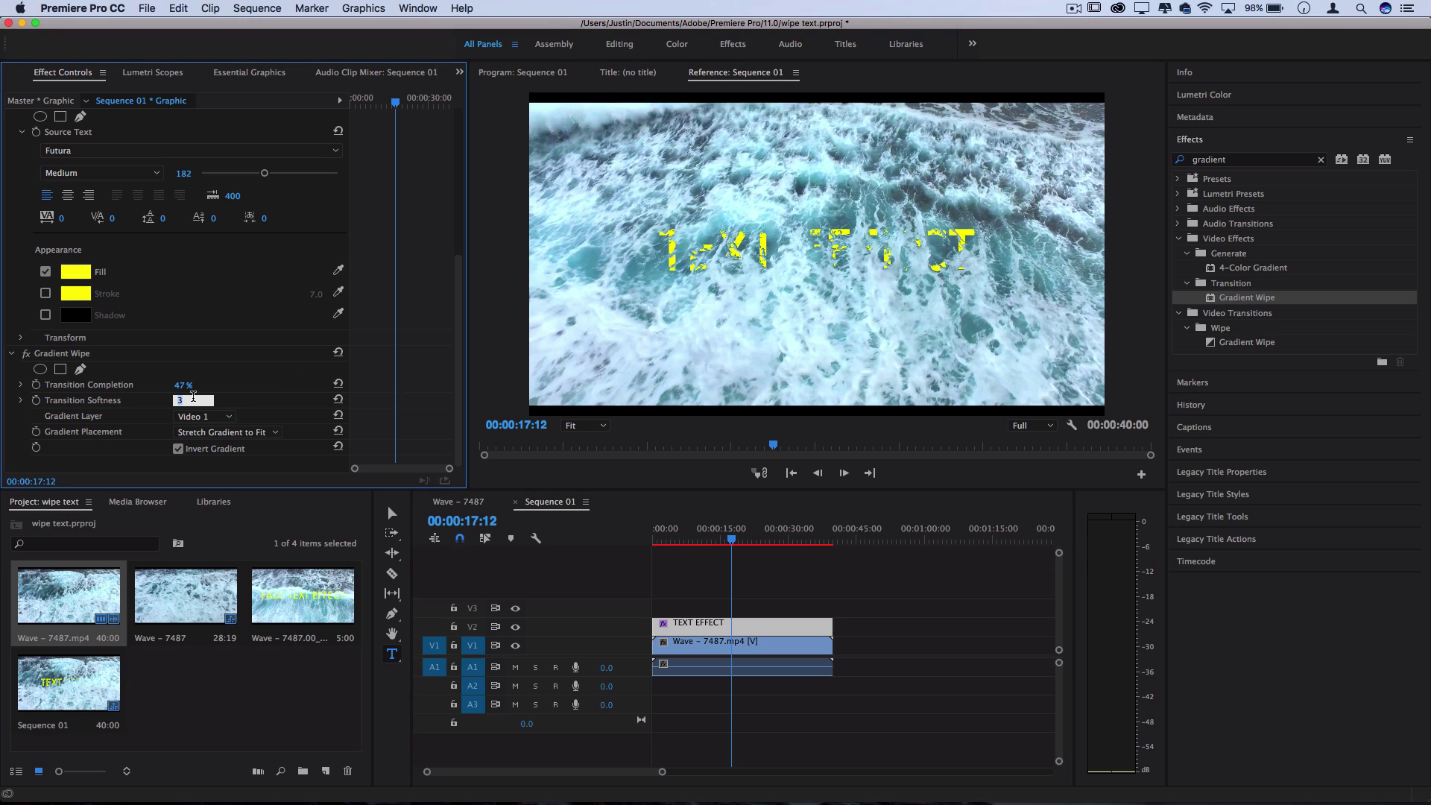
key("BackSpace")
type("11")
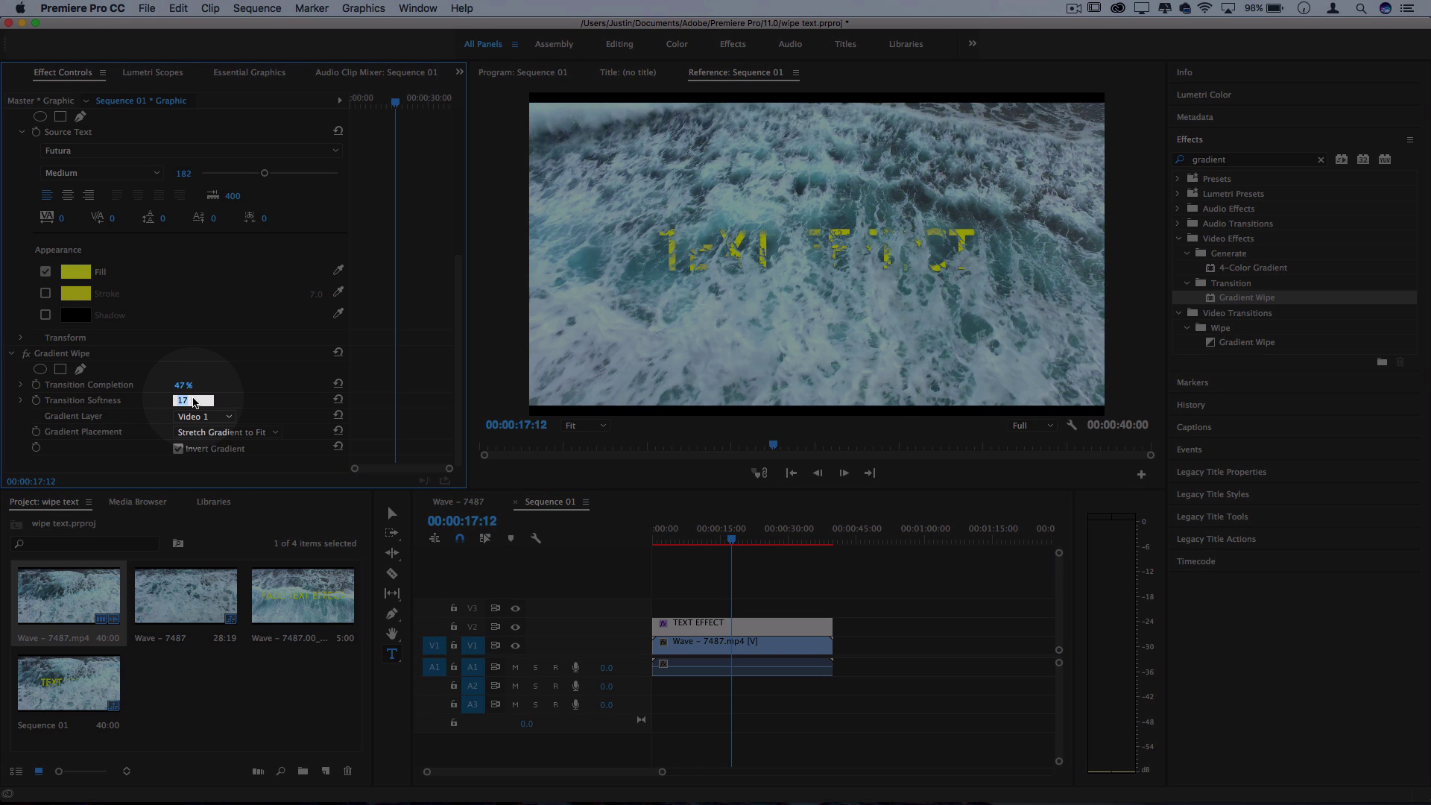
type("35")
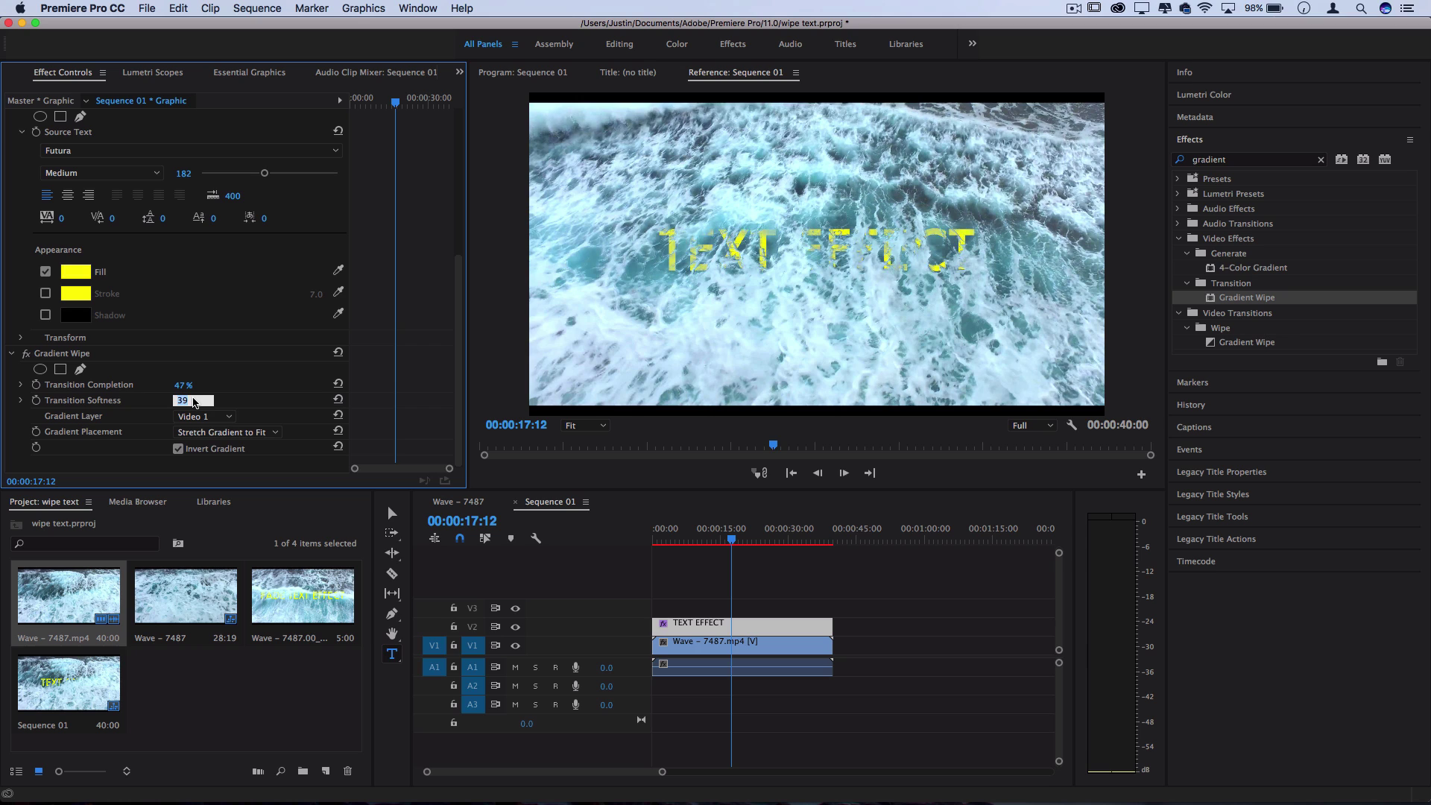
key("Return")
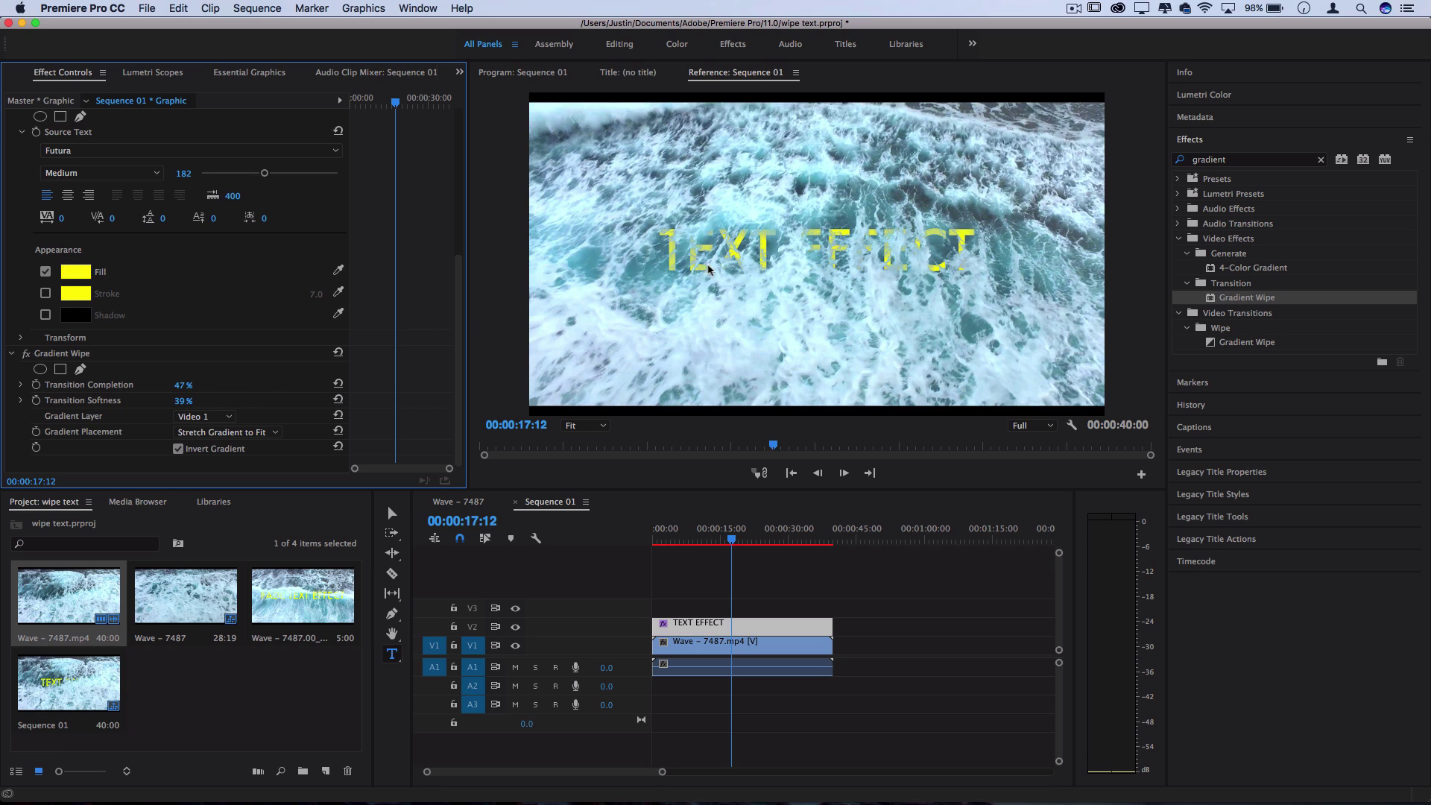
left_click(742, 535)
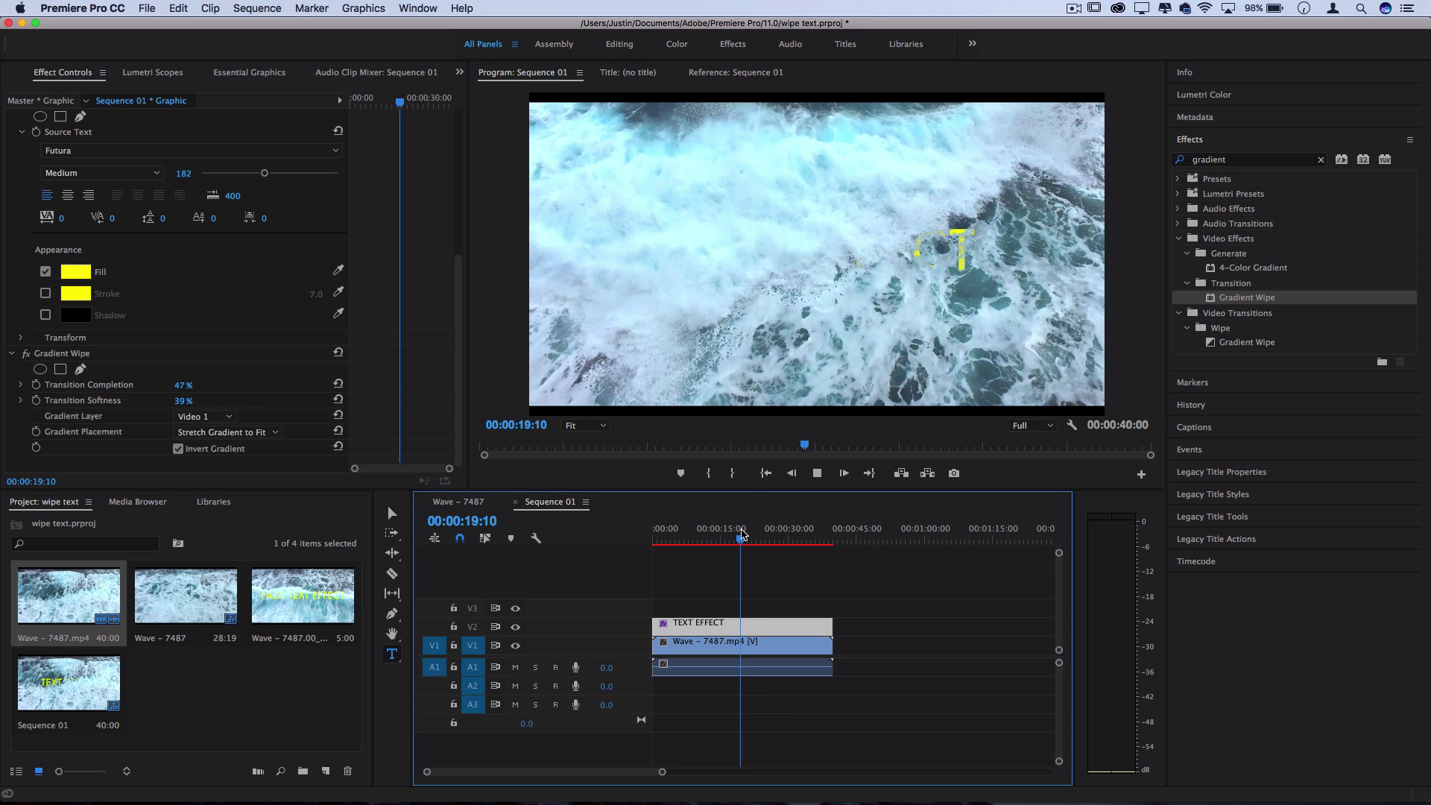
left_click_drag(741, 536, 680, 541)
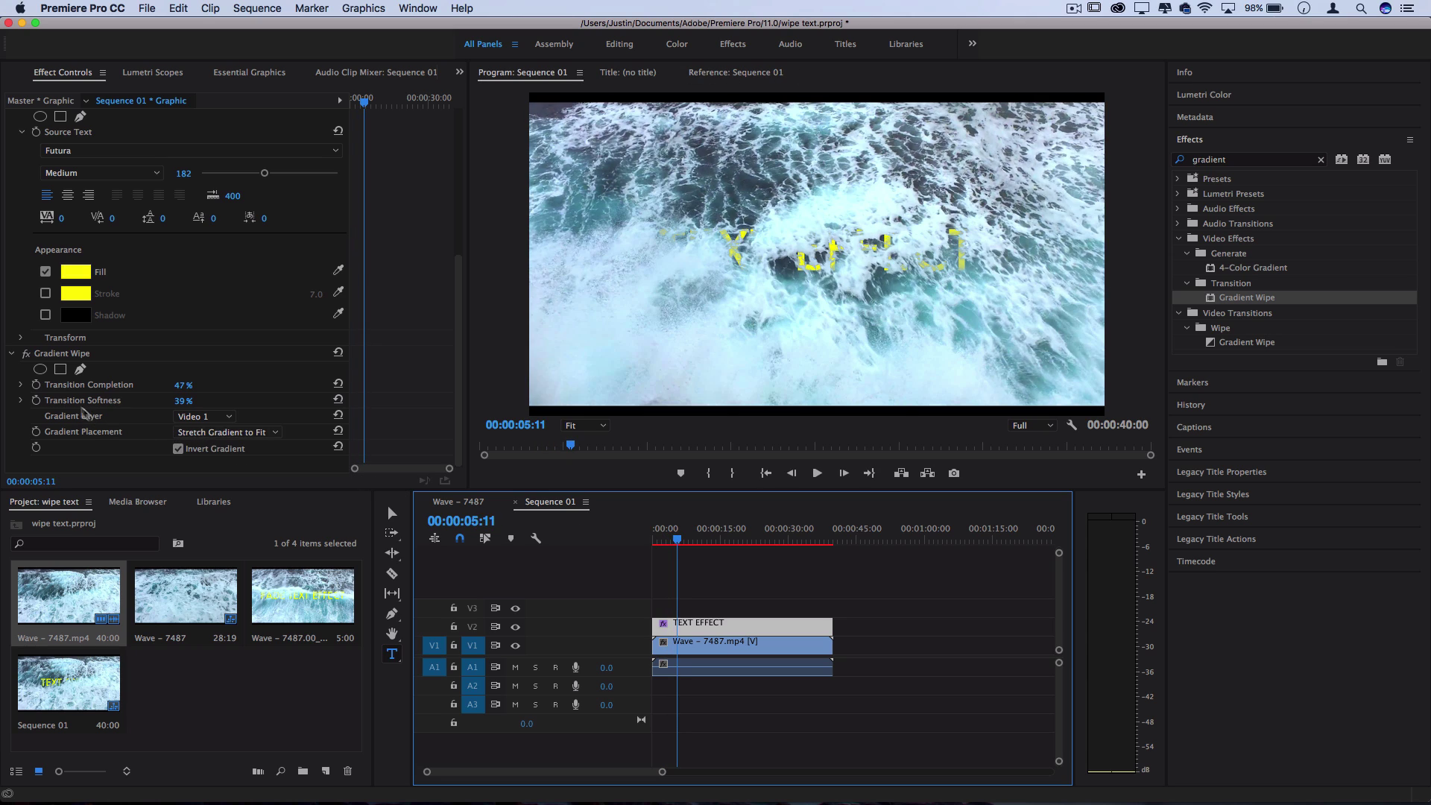
Keyframe Transition Completion from 100% to 0%, retime the second keyframe, and play from the start.
left_click(37, 388)
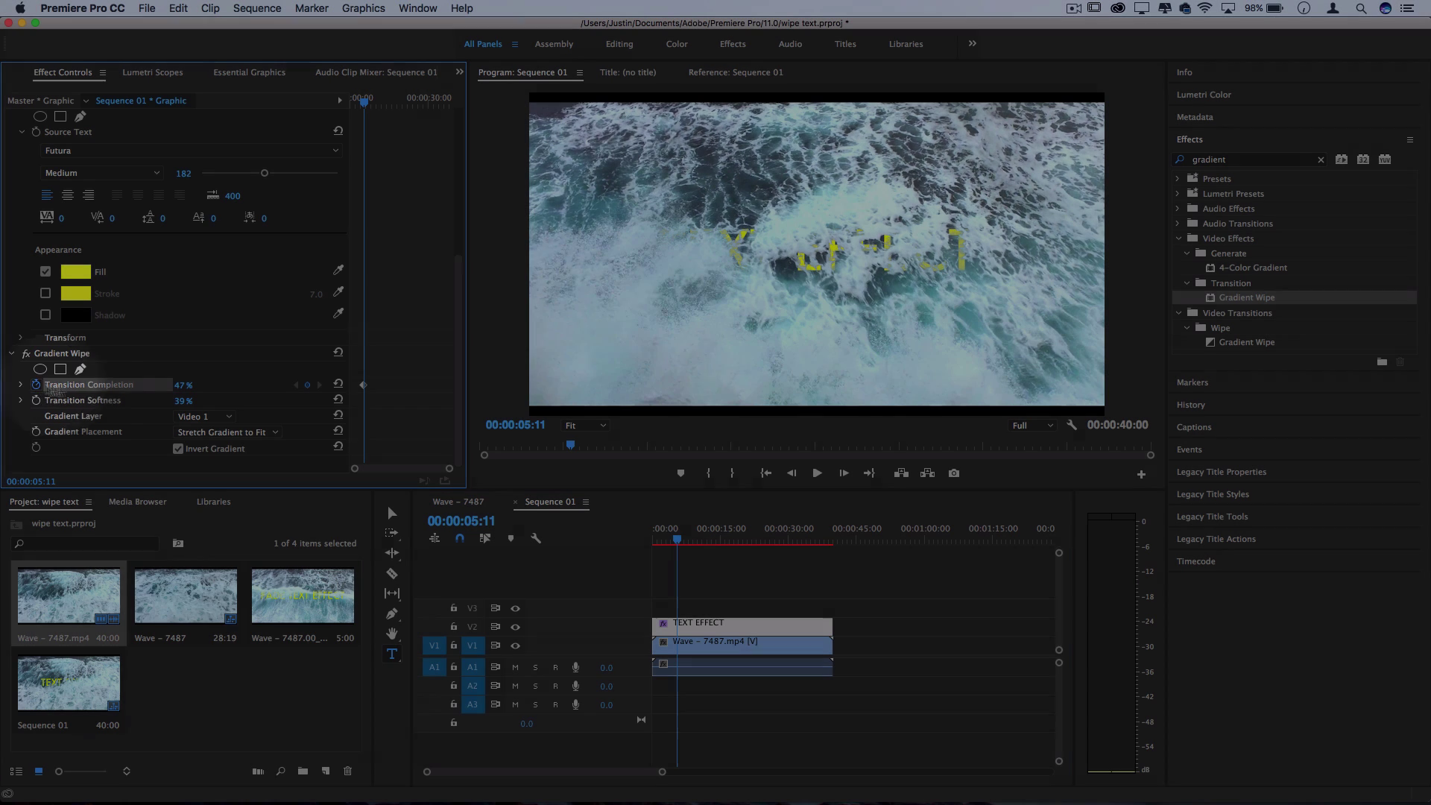
left_click_drag(181, 388, 149, 388)
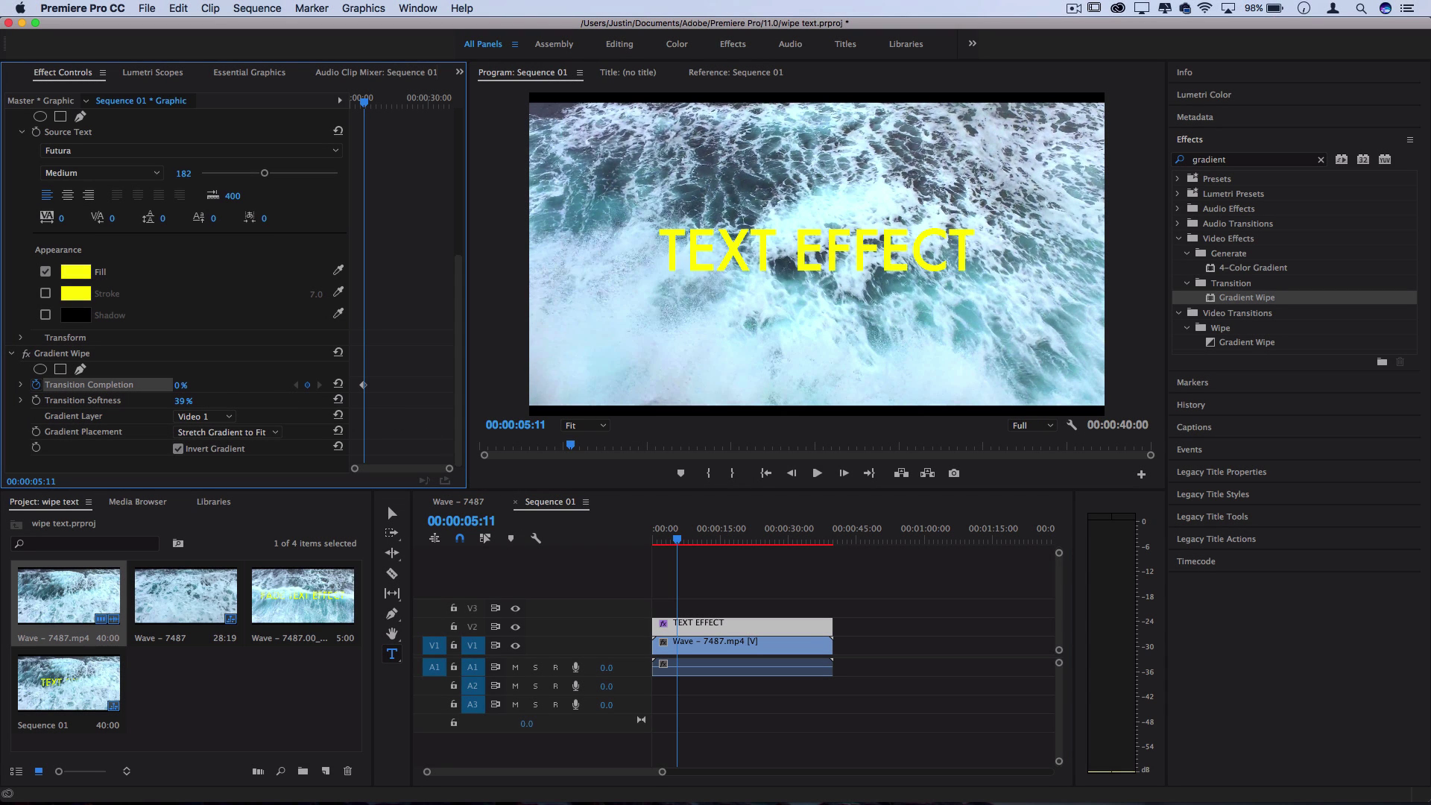
left_click_drag(388, 97, 386, 104)
left_click_drag(181, 386, 195, 385)
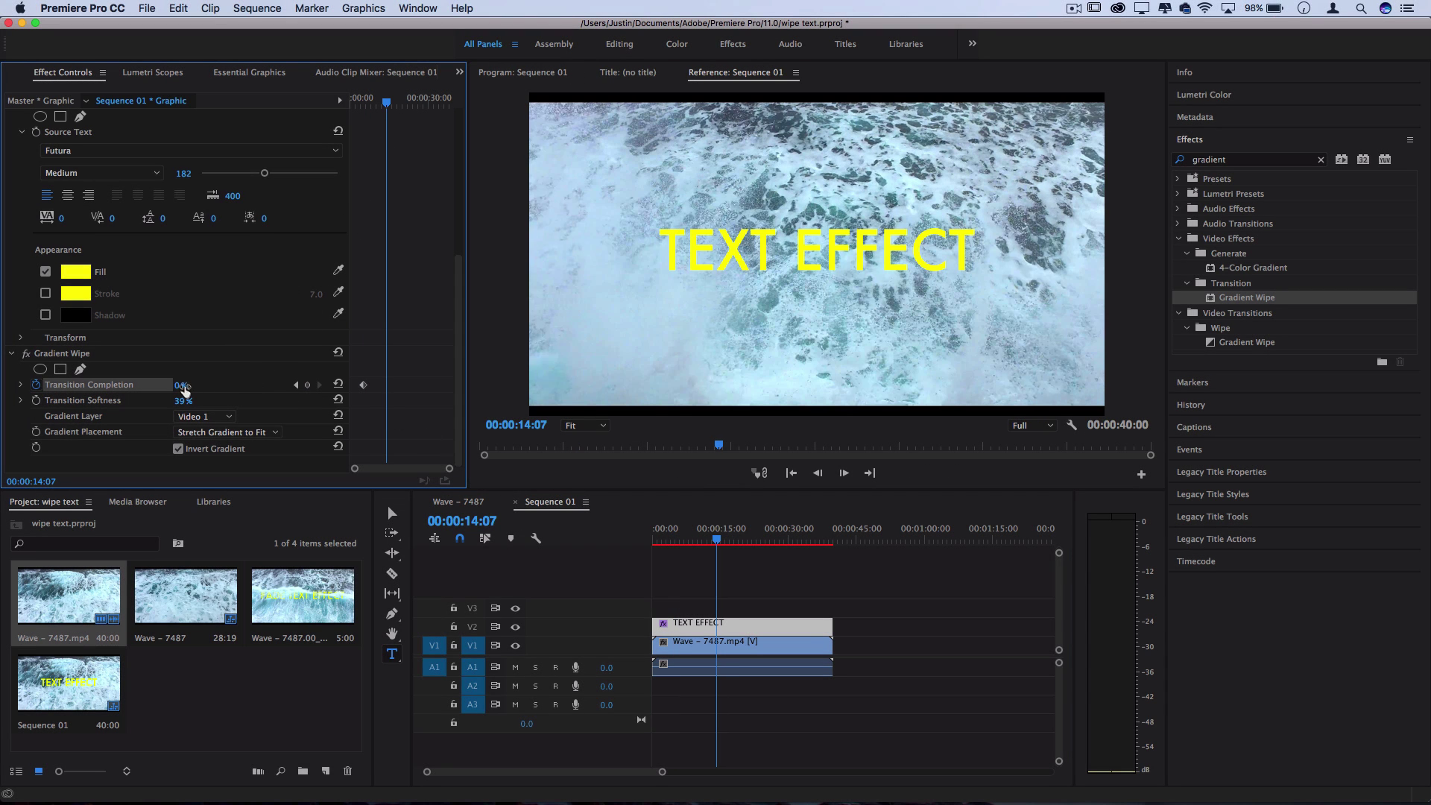
left_click(355, 390)
mouse_move(385, 385)
left_mouse_down()
mouse_move(414, 386)
mouse_move(372, 385)
left_mouse_up()
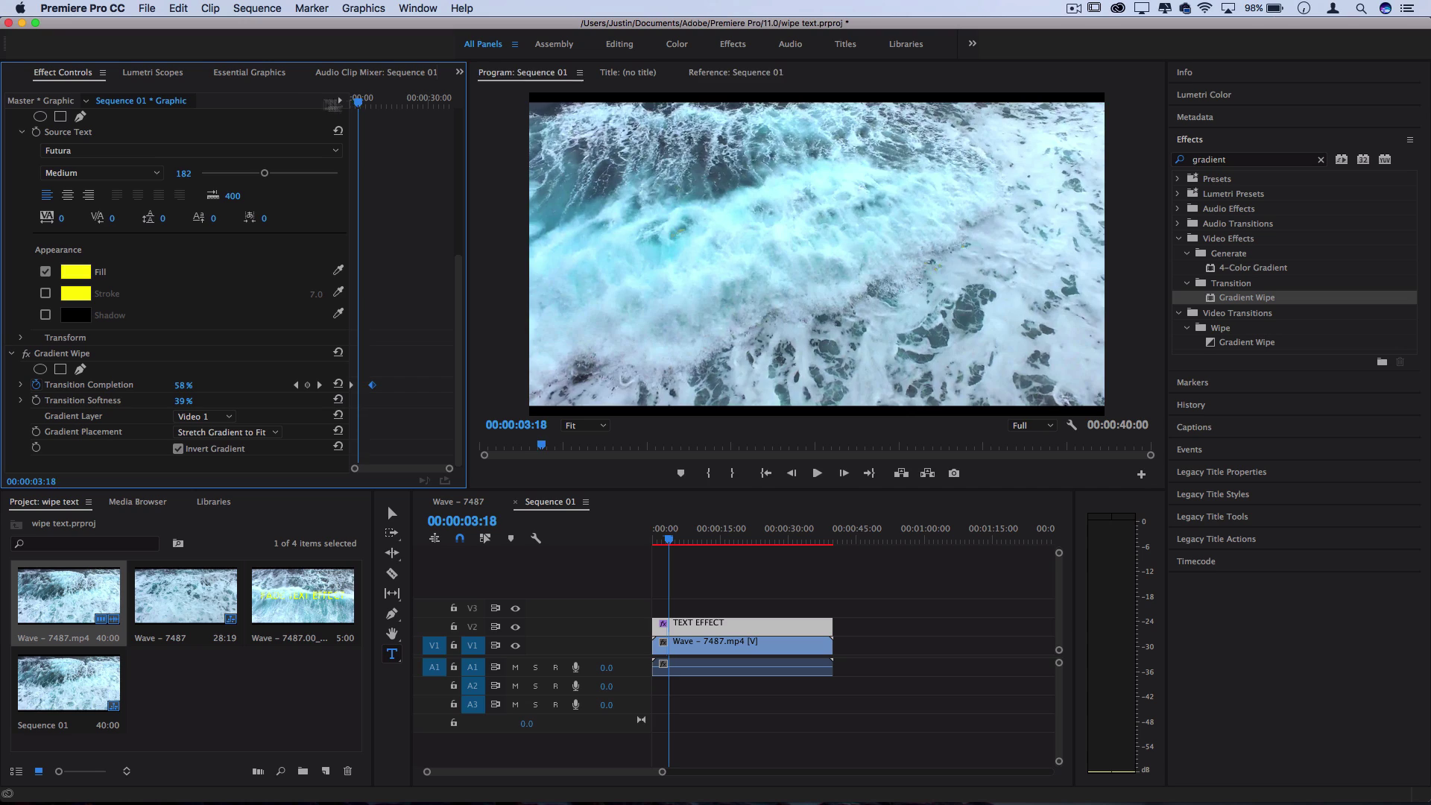
key("Home")
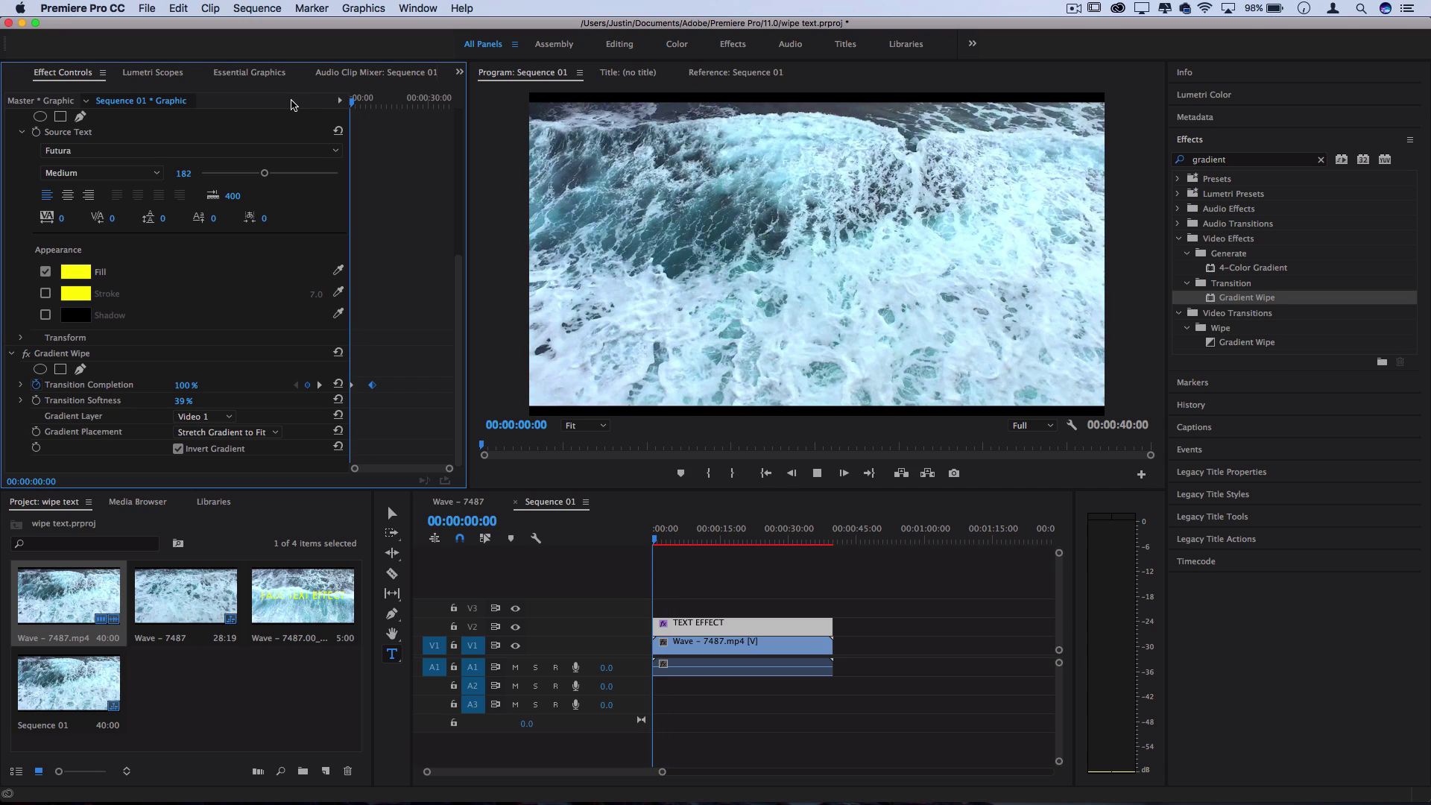
key("space")
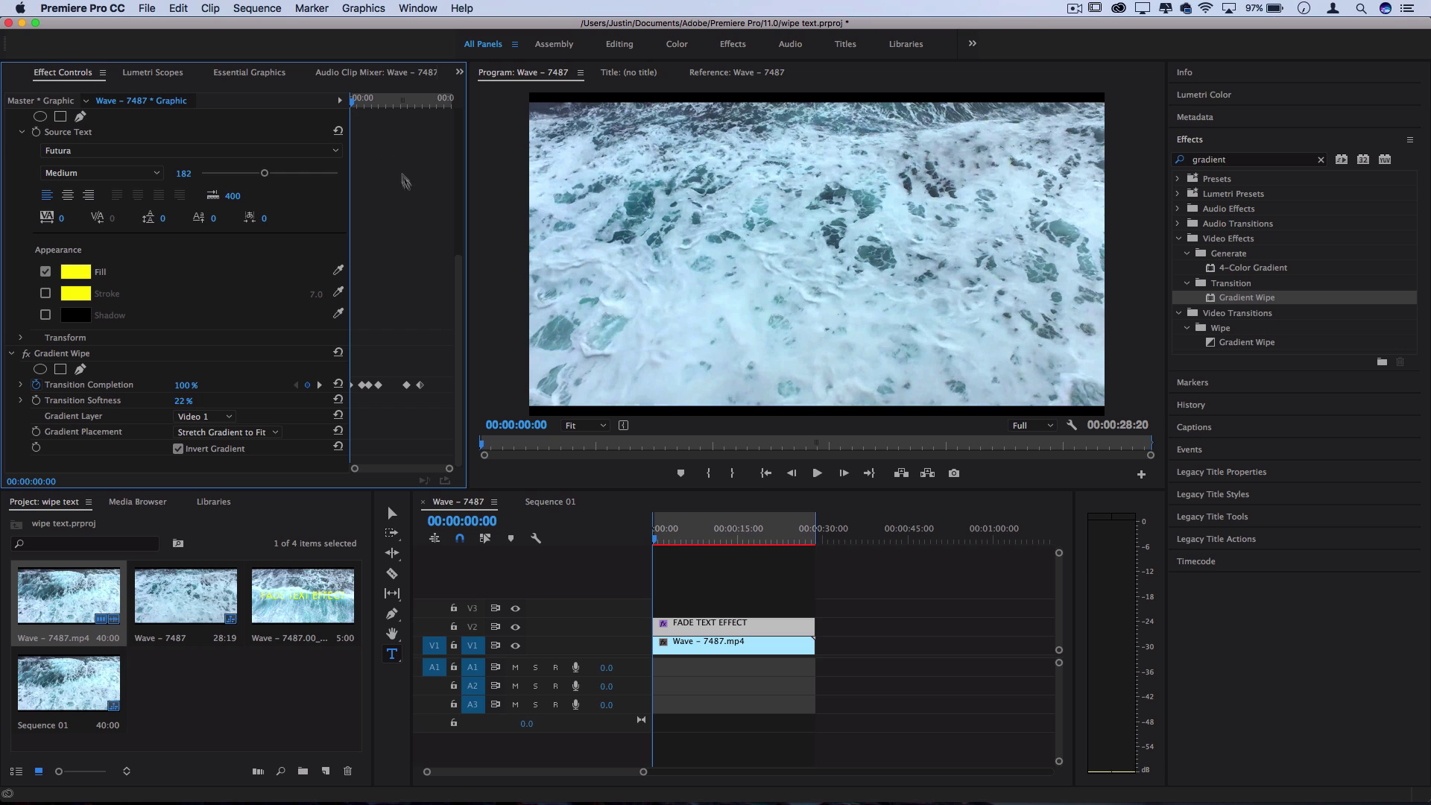
Scrub Wave – 7487's Effect Controls to see the FADE TEXT EFFECT wipe near 30% at 8 seconds.
left_click_drag(371, 106, 383, 106)
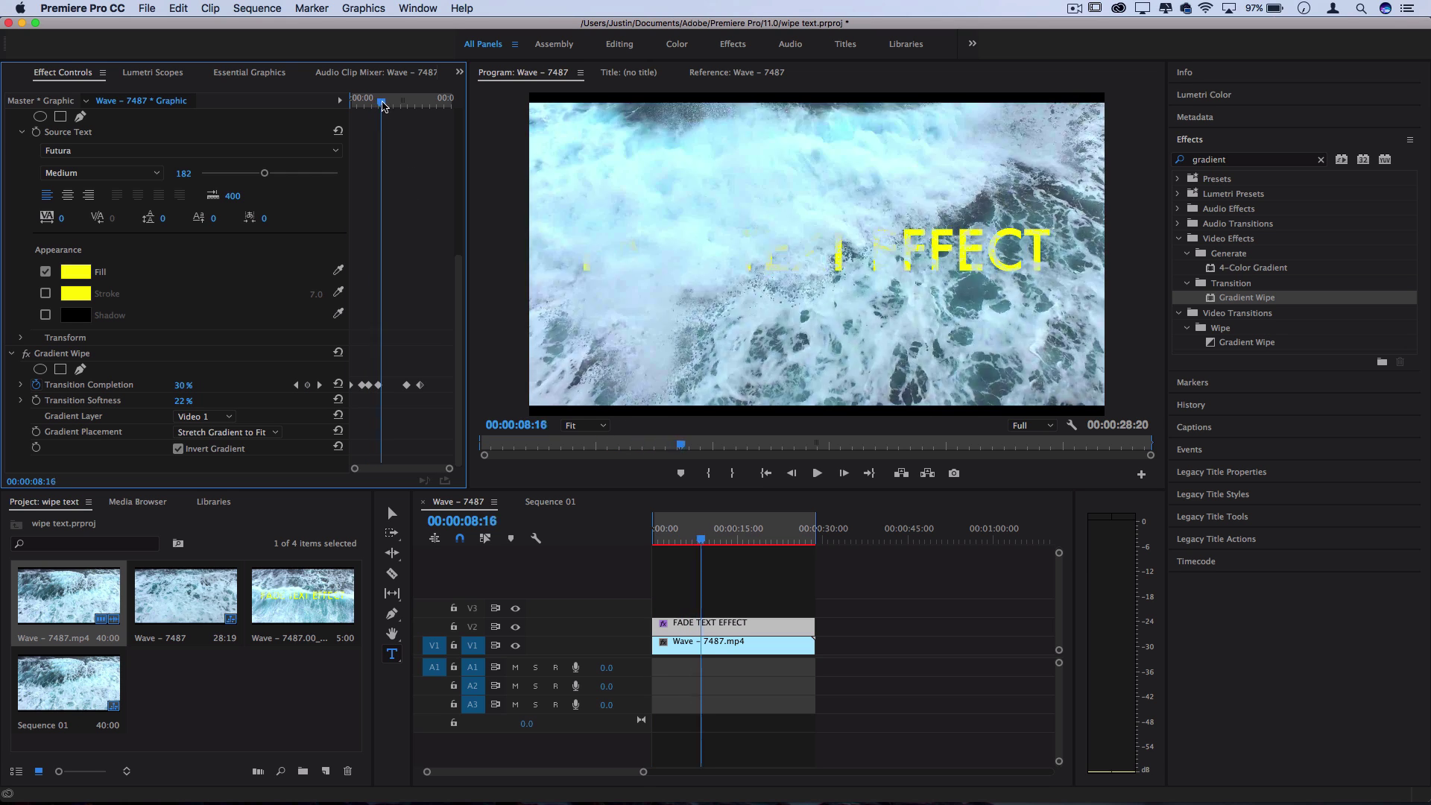